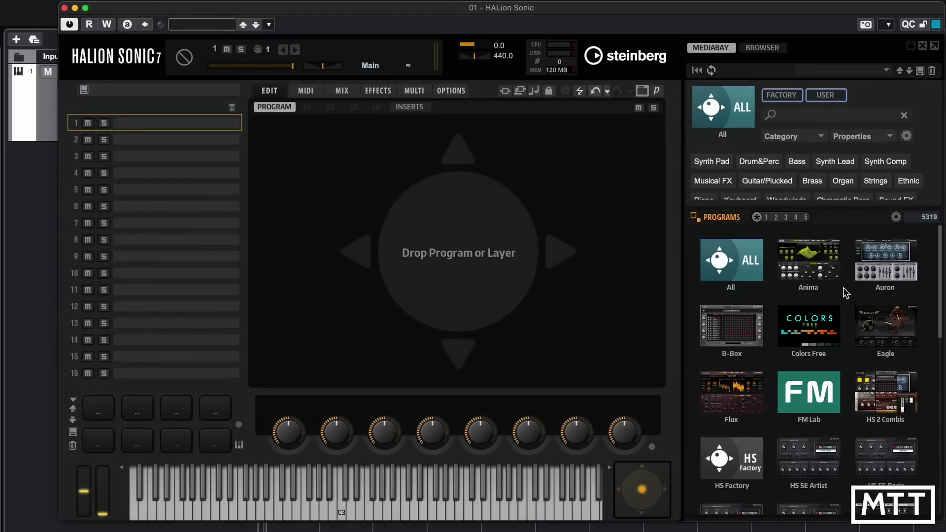
- Find the Iconica Sketch instrument in the MediaBay and open its list of programs
{"action": "scroll", "coordinate": [865, 370], "scroll_direction": "down", "scroll_amount": 5}
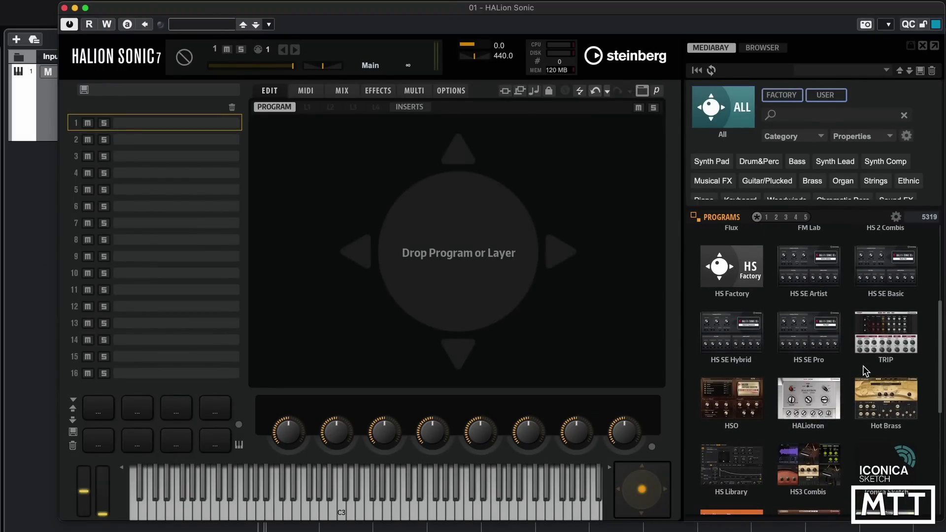
{"action": "scroll", "coordinate": [866, 370], "scroll_direction": "down", "scroll_amount": 3}
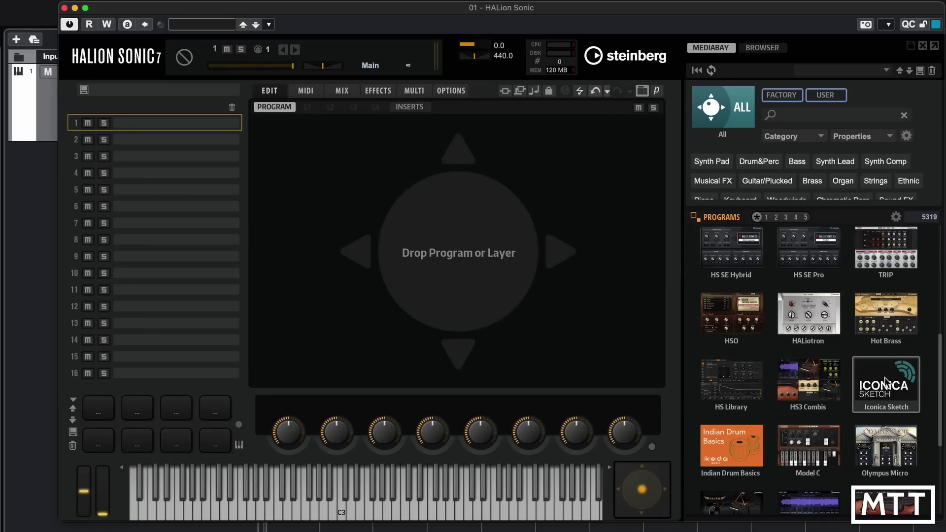
{"action": "left_click", "coordinate": [866, 370]}
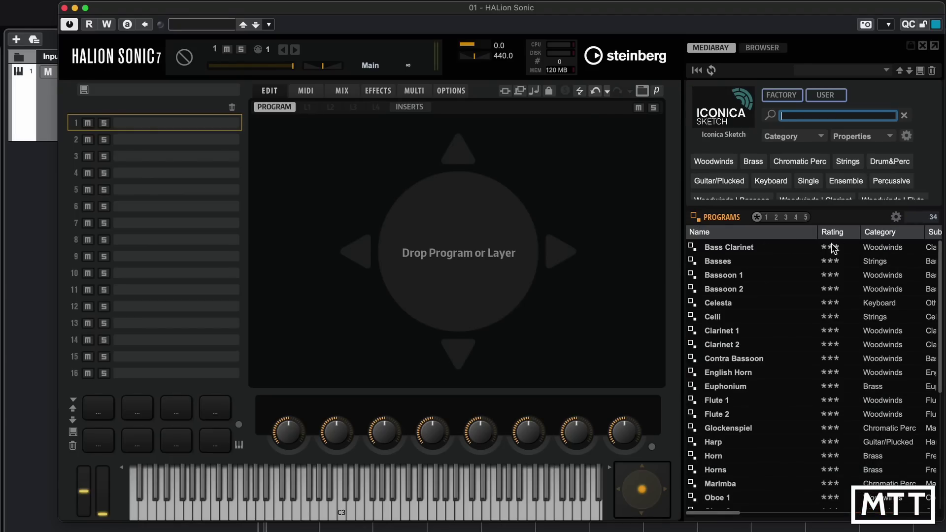
- Look through the Iconica Sketch programs and load Bass Clarinet into the first slot
{"action": "scroll", "coordinate": [782, 371], "scroll_direction": "down", "scroll_amount": 5}
{"action": "scroll", "coordinate": [782, 371], "scroll_direction": "up", "scroll_amount": 1}
{"action": "scroll", "coordinate": [783, 373], "scroll_direction": "up", "scroll_amount": 4}
{"action": "scroll", "coordinate": [784, 377], "scroll_direction": "down", "scroll_amount": 5}
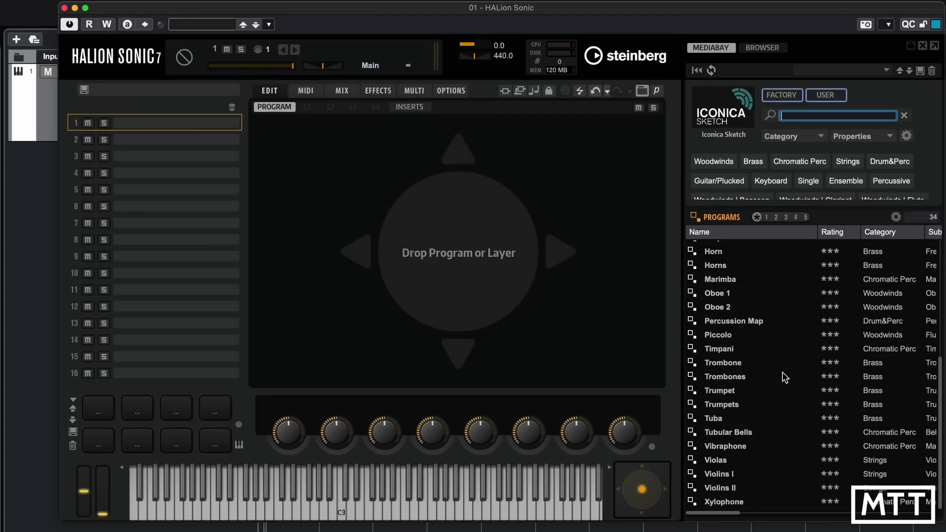
{"action": "scroll", "coordinate": [785, 378], "scroll_direction": "up", "scroll_amount": 5}
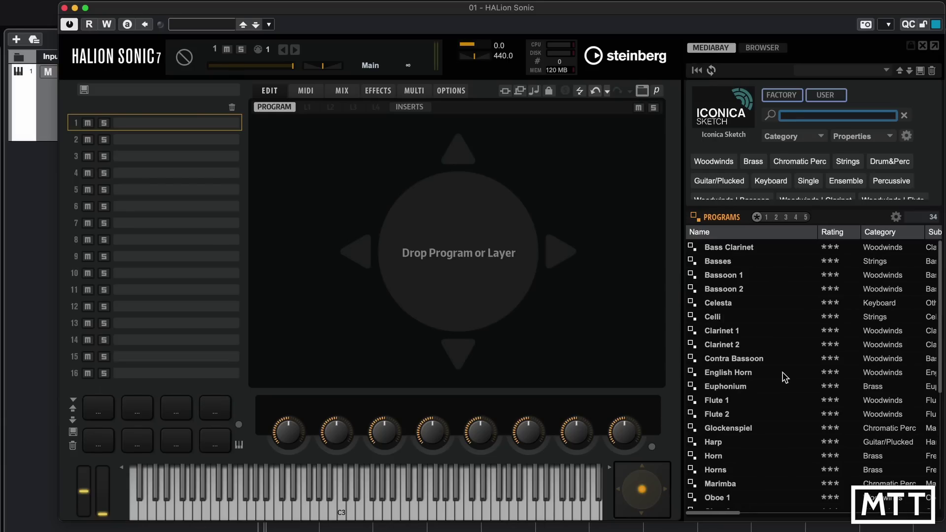
{"action": "double_click", "coordinate": [742, 252]}
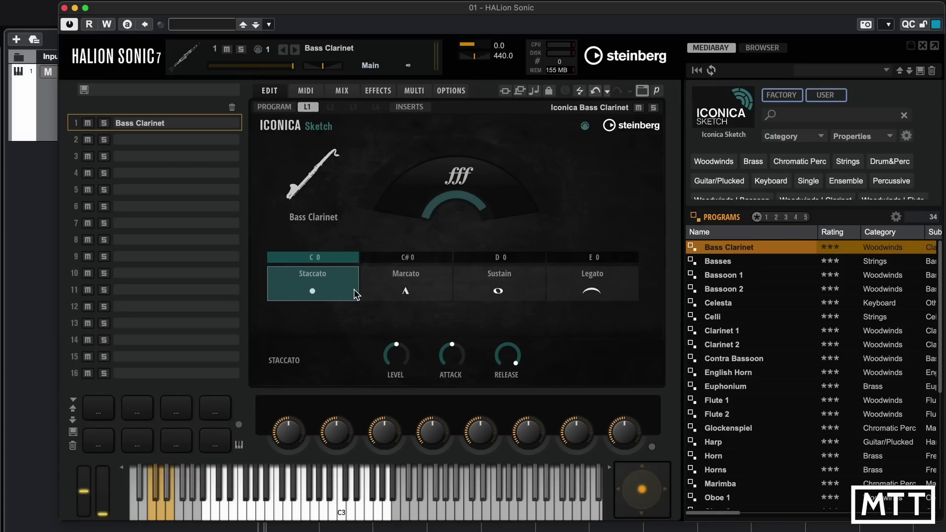
- Compare the Bass Clarinet's Marcato and Staccato articulations by alternating between them, ending on Staccato
{"action": "left_click", "coordinate": [406, 295]}
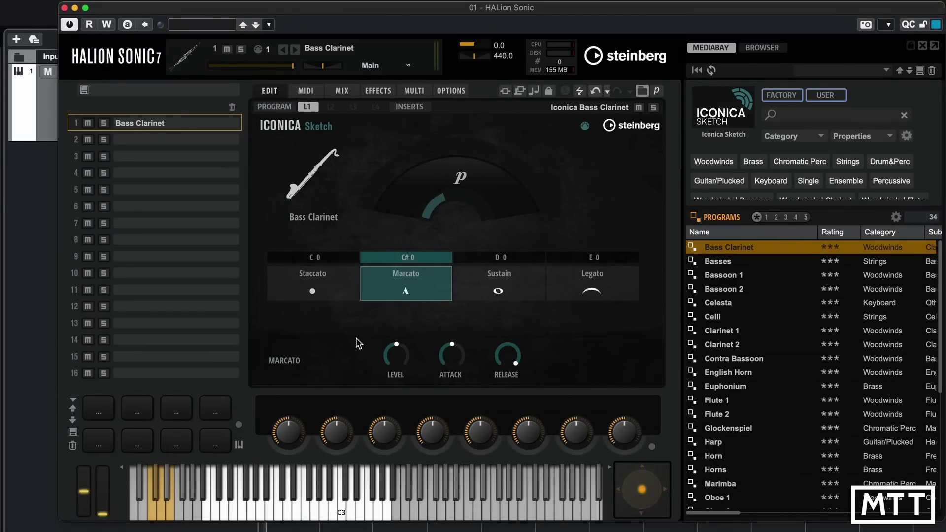
{"action": "left_click", "coordinate": [326, 296]}
{"action": "left_click", "coordinate": [407, 293]}
{"action": "left_click", "coordinate": [329, 296]}
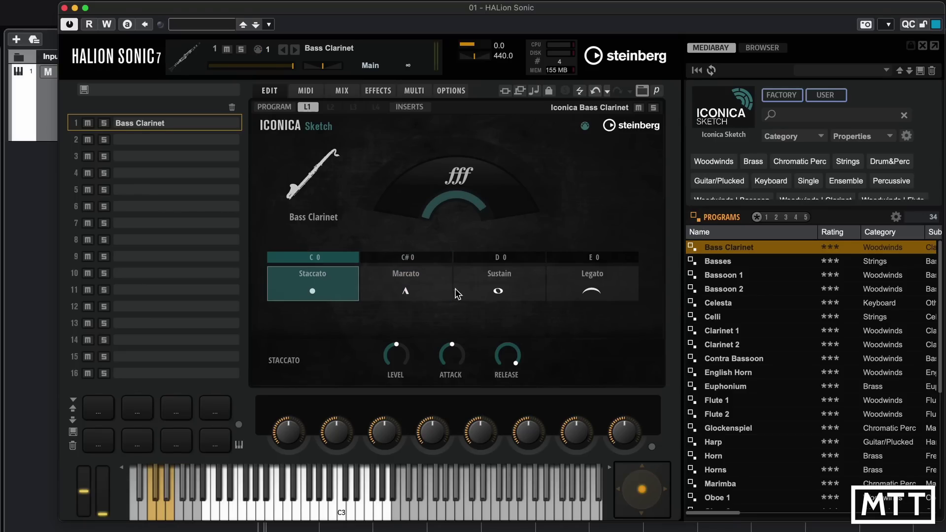
- Compare the Bass Clarinet's Sustain and Legato articulations by alternating between them, ending on Sustain
{"action": "left_click", "coordinate": [509, 291]}
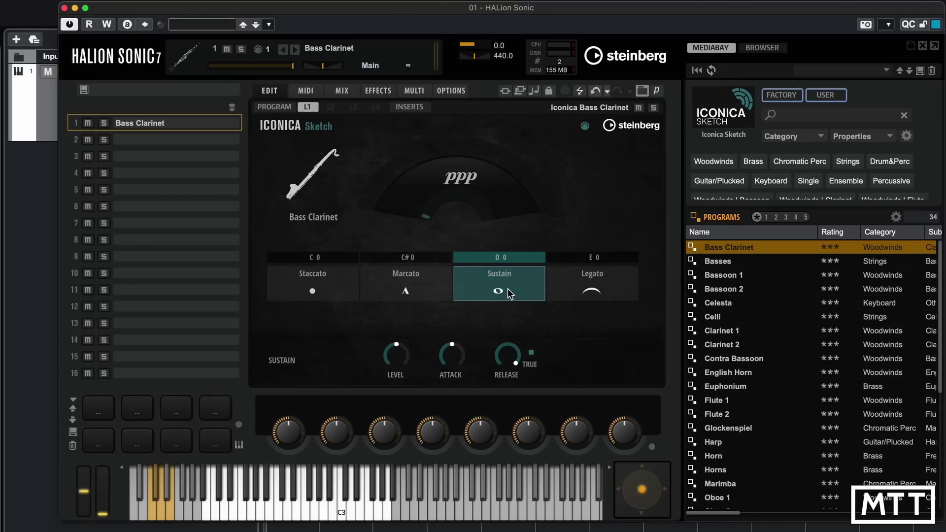
{"action": "left_click", "coordinate": [596, 294]}
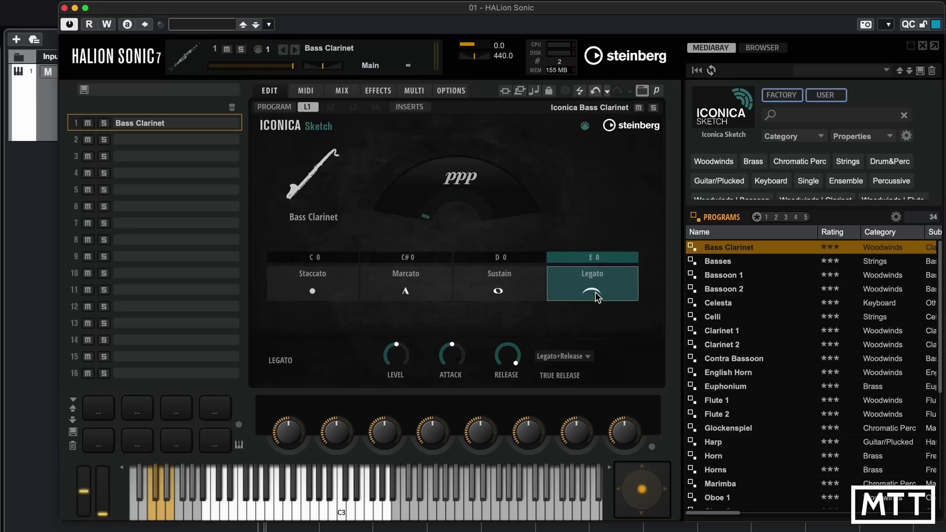
{"action": "left_click", "coordinate": [519, 279]}
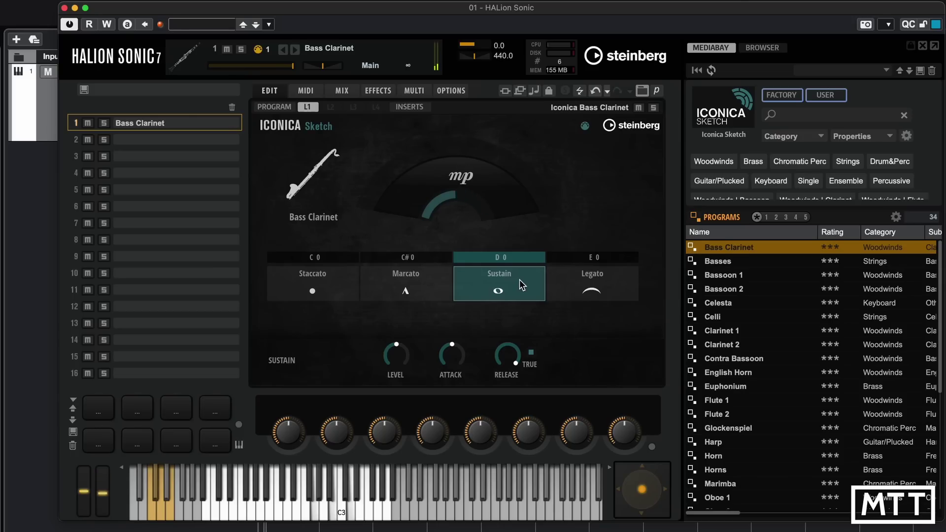
{"action": "left_click", "coordinate": [600, 294]}
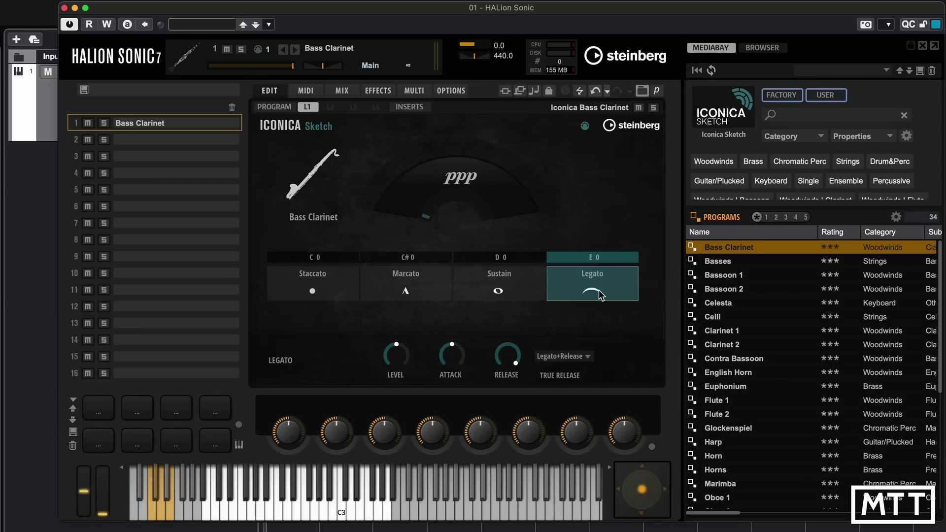
{"action": "left_click", "coordinate": [524, 284]}
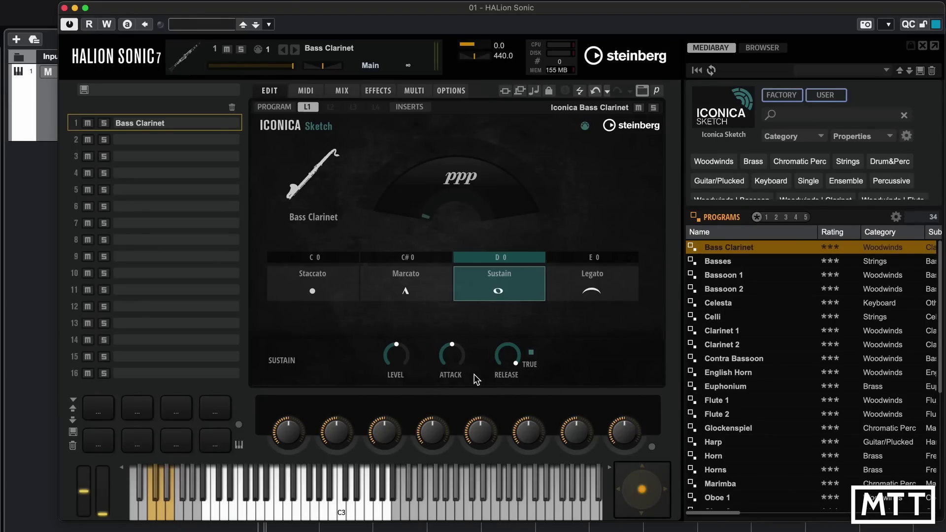
- Raise the Sustain articulation's level well above its midpoint and compare it with Marcato by switching between the two
{"action": "mouse_move", "coordinate": [408, 374]}
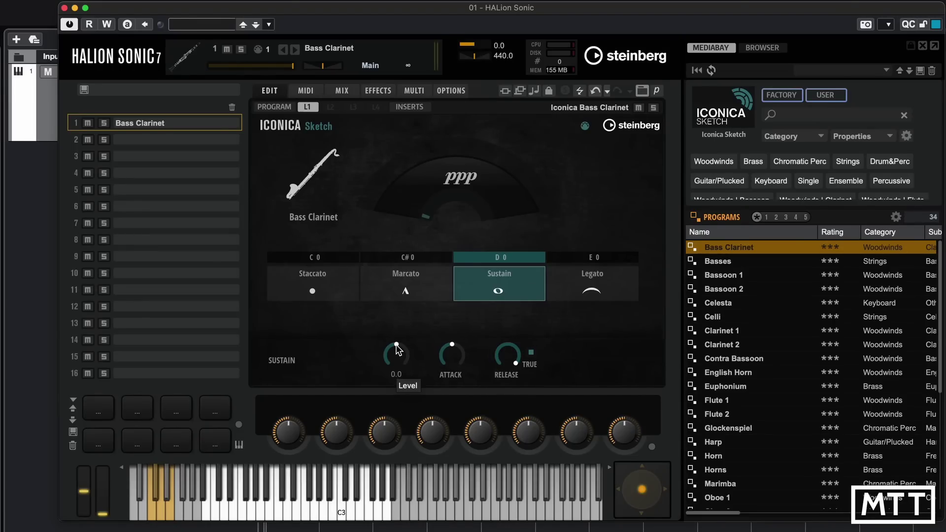
{"action": "left_click_drag", "start_coordinate": [396, 346], "coordinate": [405, 283]}
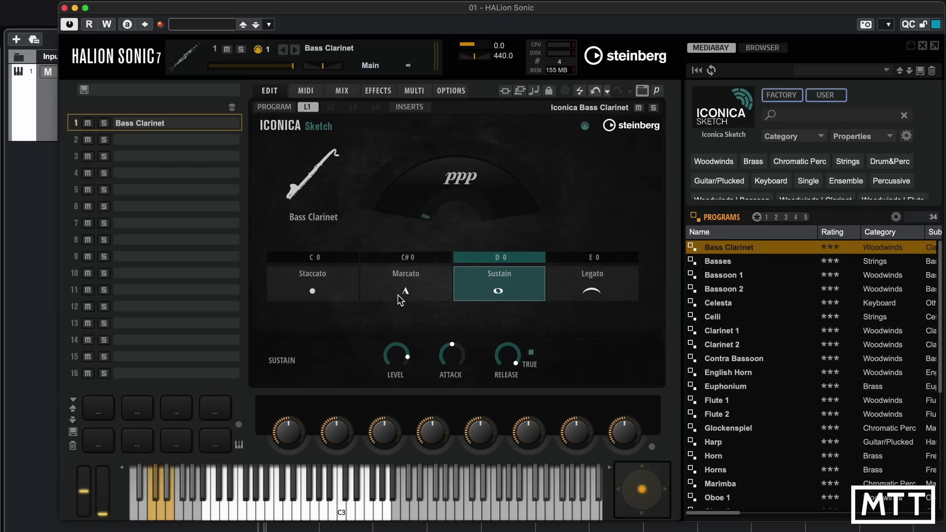
{"action": "left_click", "coordinate": [434, 291]}
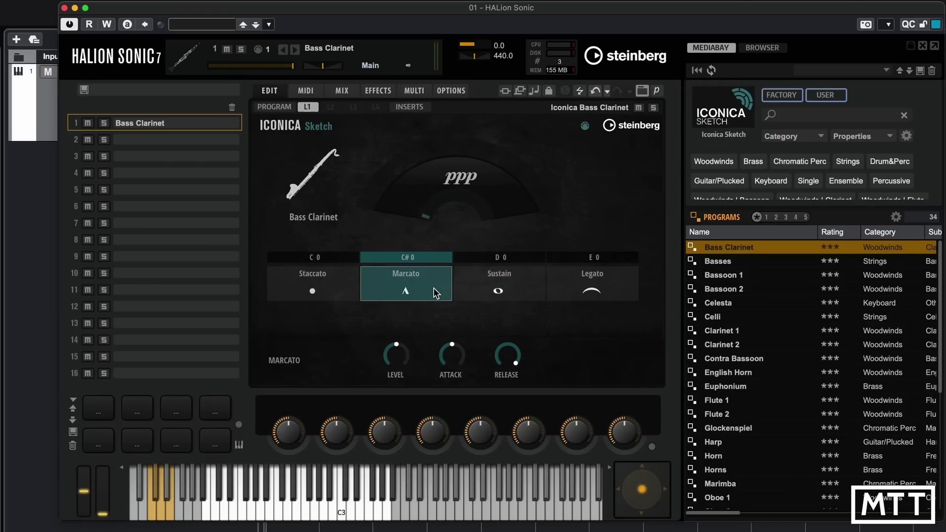
{"action": "left_click", "coordinate": [483, 286]}
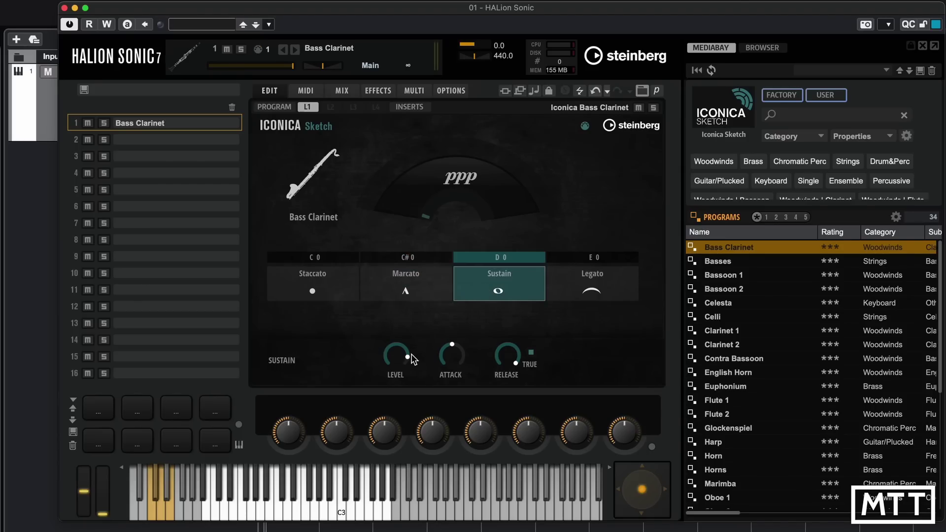
{"action": "left_click", "coordinate": [429, 293]}
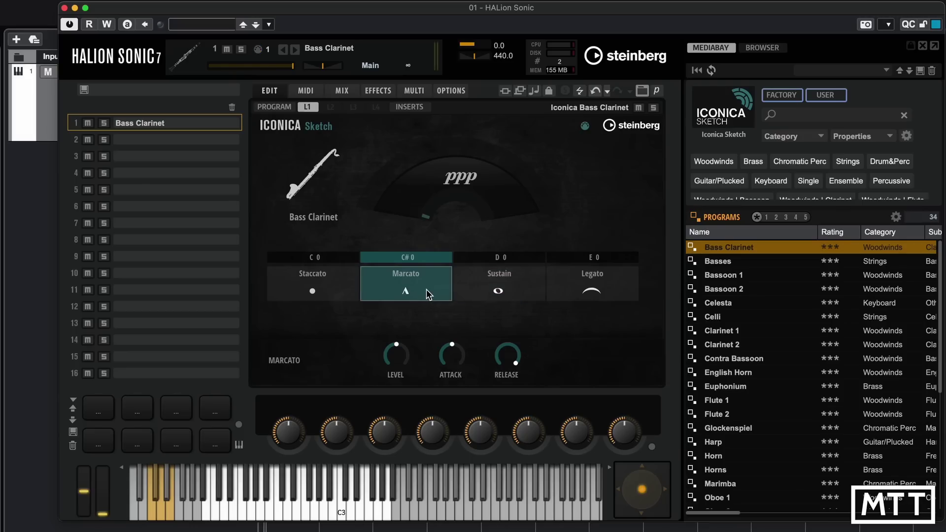
{"action": "left_click", "coordinate": [480, 286]}
- Bring the Sustain articulation's level back to about its midpoint and lower its attack to the minimum
{"action": "mouse_move", "coordinate": [408, 359]}
{"action": "left_click_drag", "start_coordinate": [407, 377], "coordinate": [406, 398]}
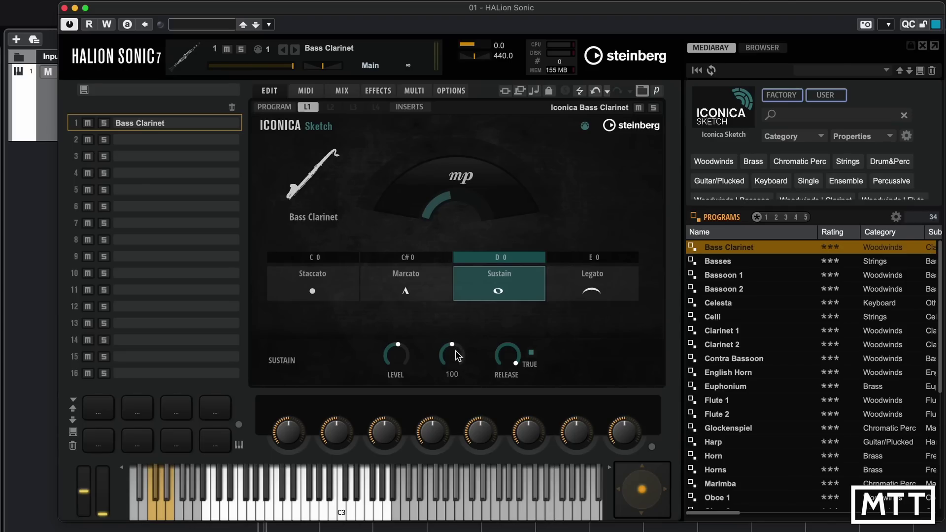
{"action": "left_click_drag", "start_coordinate": [451, 354], "coordinate": [433, 419]}
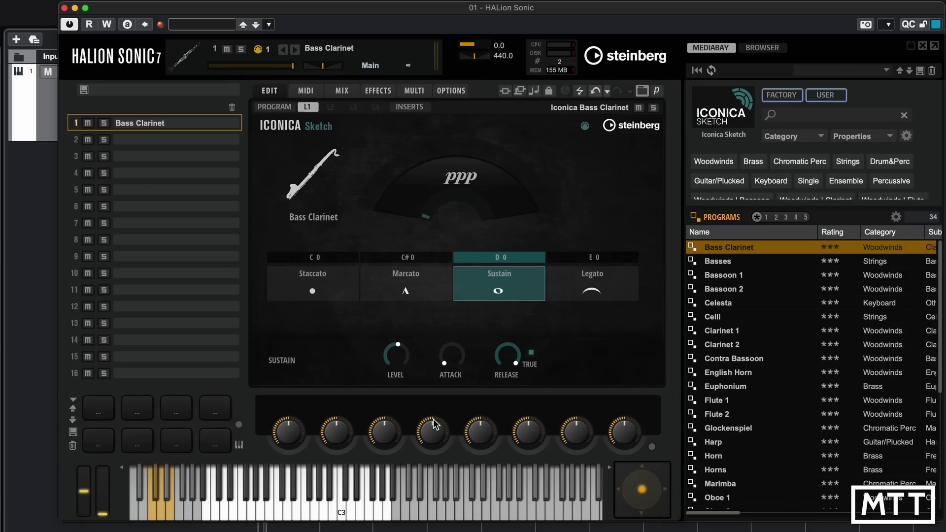
- Select Marcato and try its attack at the minimum and at 200, then return it to the midpoint
{"action": "left_click", "coordinate": [436, 282]}
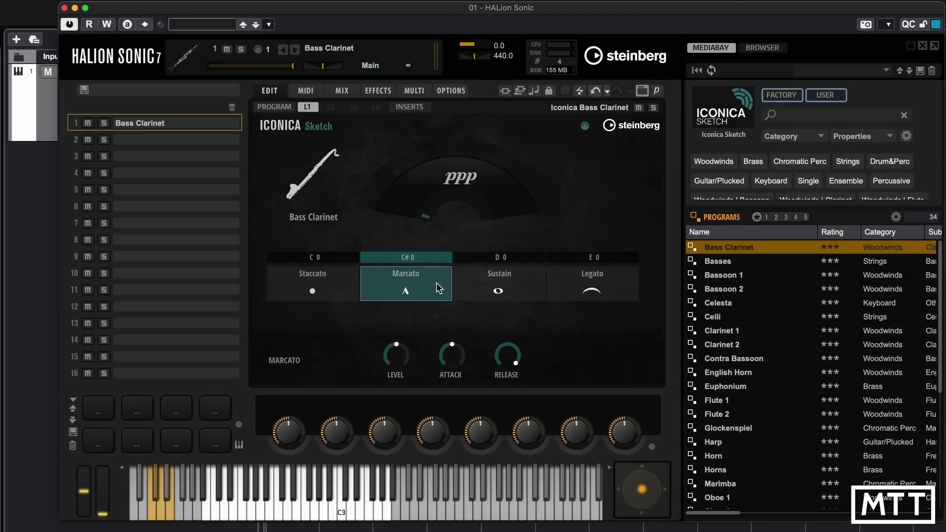
{"action": "mouse_move", "coordinate": [450, 351]}
{"action": "left_click_drag", "start_coordinate": [451, 350], "coordinate": [441, 414]}
{"action": "left_click_drag", "start_coordinate": [450, 367], "coordinate": [446, 275]}
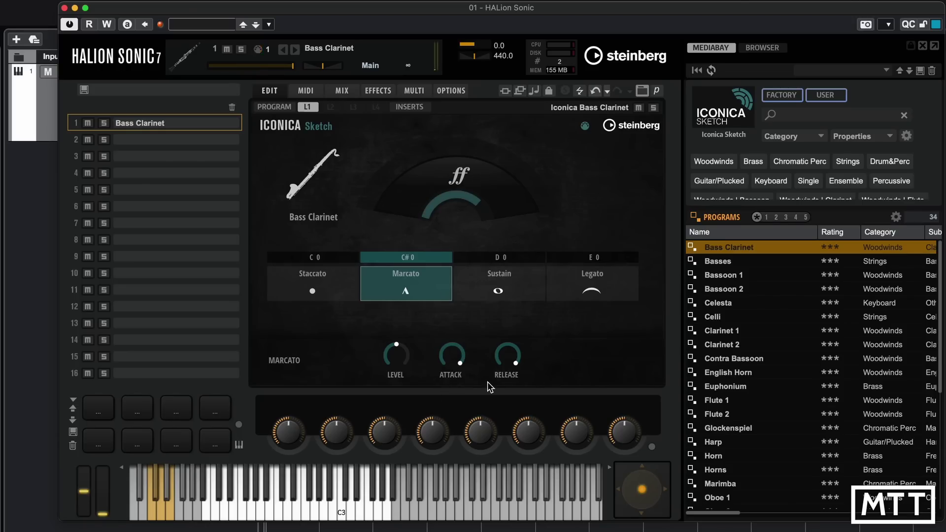
{"action": "mouse_move", "coordinate": [460, 341]}
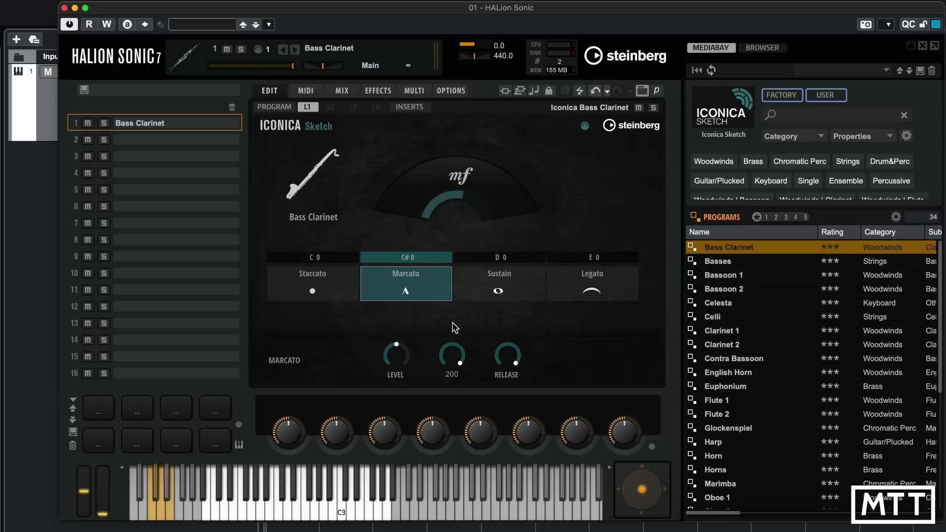
{"action": "left_click_drag", "start_coordinate": [452, 351], "coordinate": [450, 422]}
- Lower the Marcato articulation's release to the minimum, then raise it to 36
{"action": "mouse_move", "coordinate": [506, 357]}
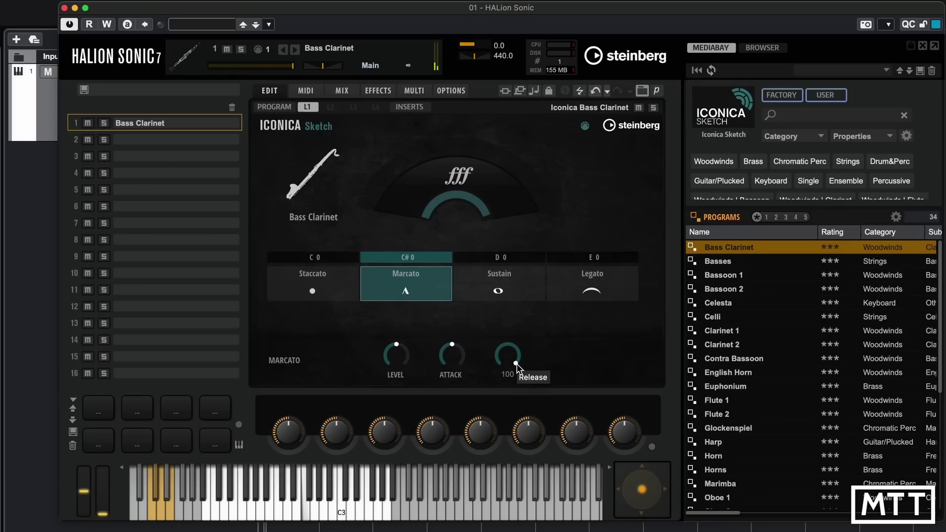
{"action": "left_click_drag", "start_coordinate": [516, 364], "coordinate": [542, 531]}
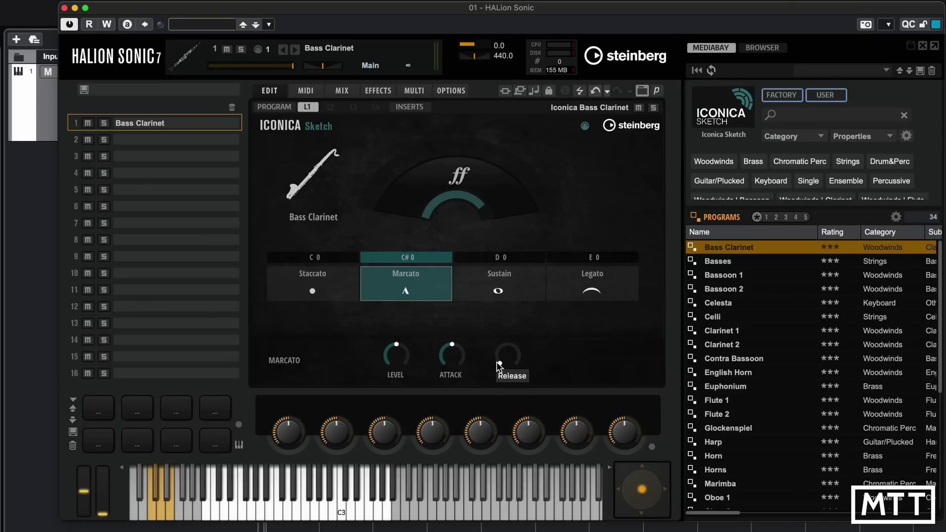
{"action": "left_click_drag", "start_coordinate": [497, 362], "coordinate": [499, 309]}
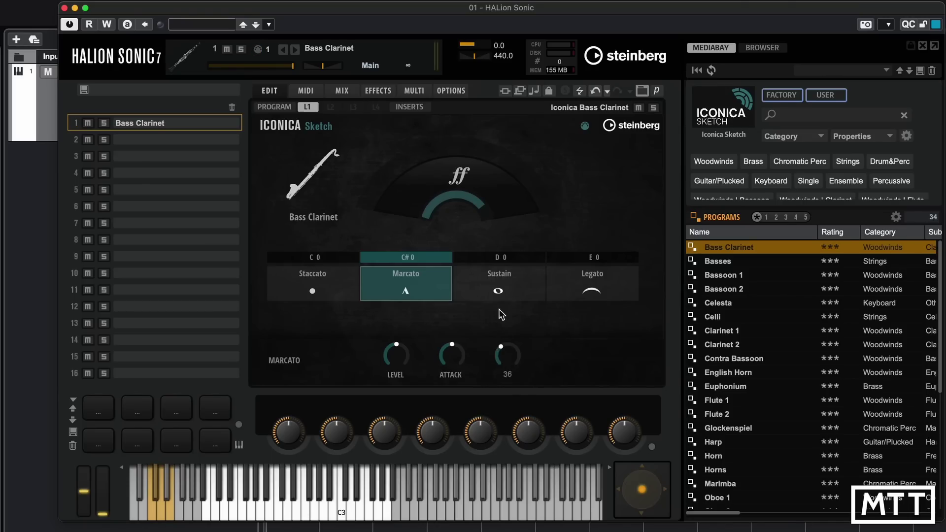
- Select the Legato articulation and try its True Release modes Legato and Off, then set it back to Legato+Release
{"action": "left_click", "coordinate": [526, 286]}
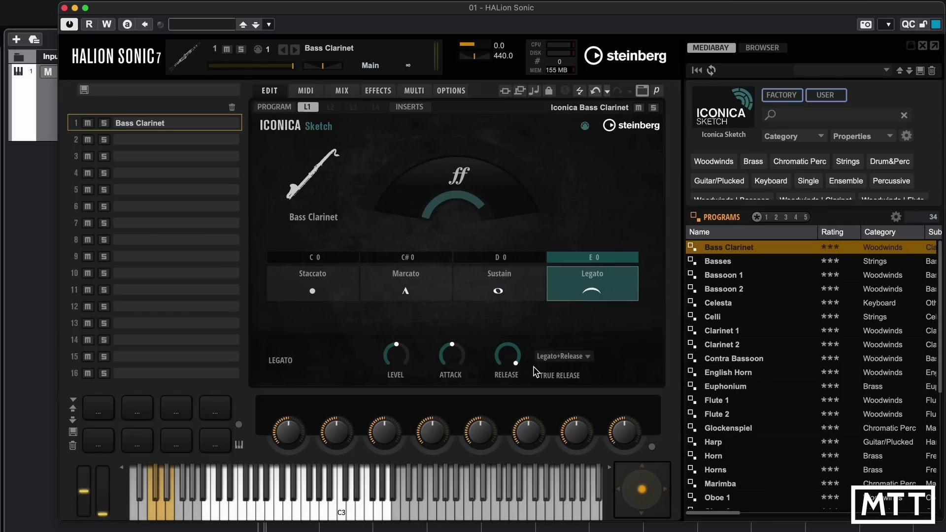
{"action": "left_click", "coordinate": [568, 359]}
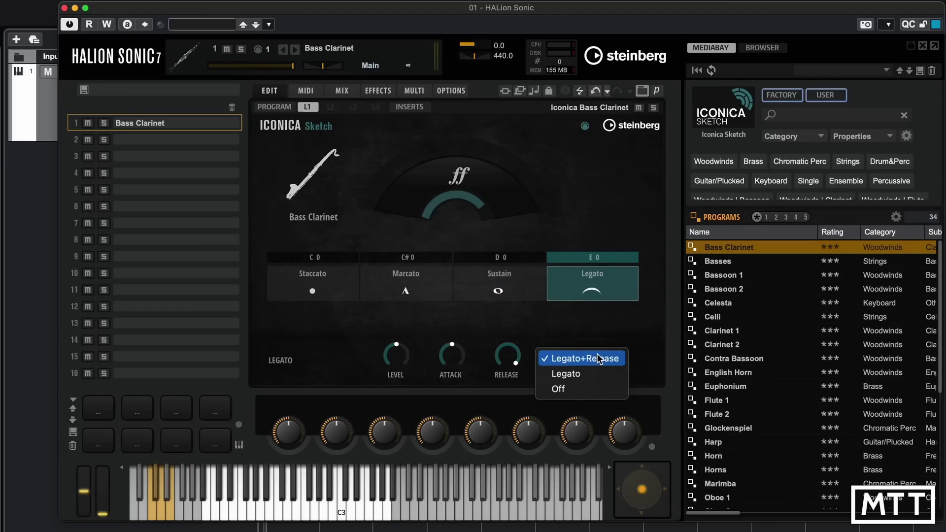
{"action": "left_click", "coordinate": [584, 378]}
{"action": "left_click", "coordinate": [574, 360]}
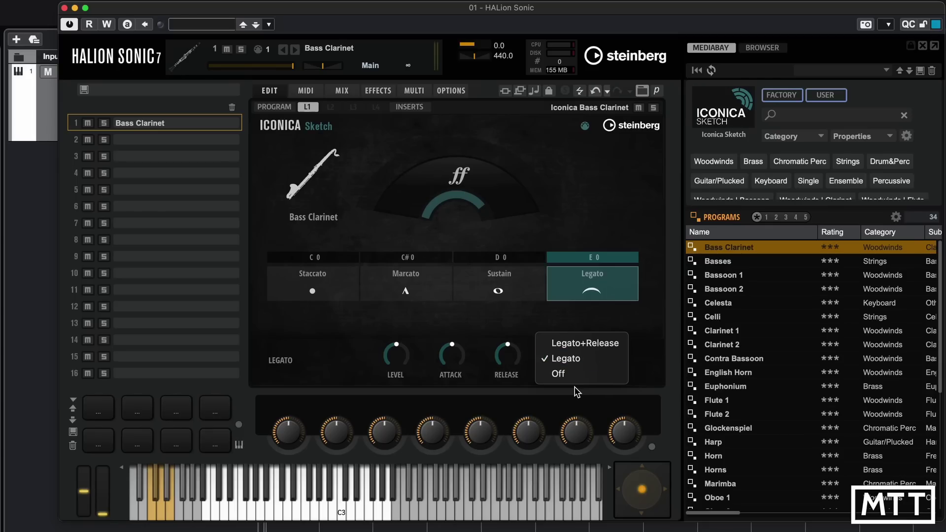
{"action": "left_click", "coordinate": [570, 377]}
{"action": "left_click", "coordinate": [576, 357]}
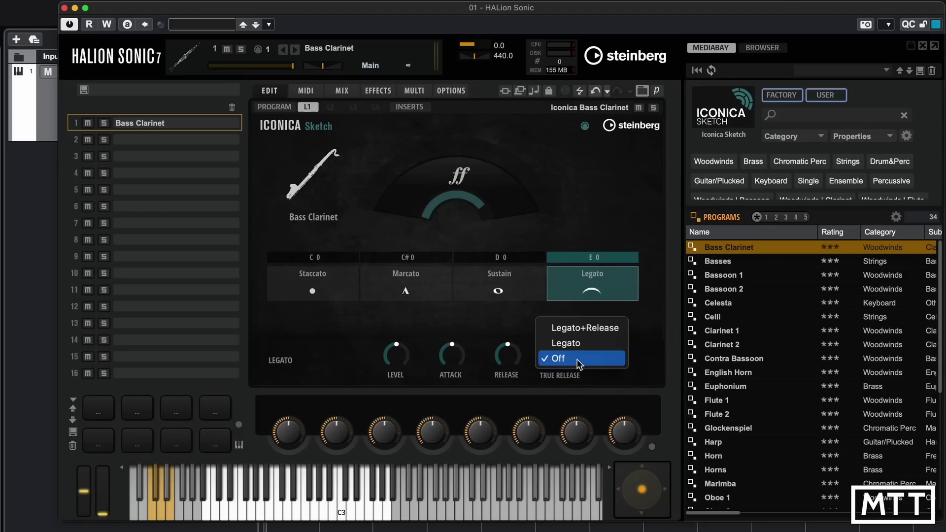
{"action": "left_click", "coordinate": [580, 333]}
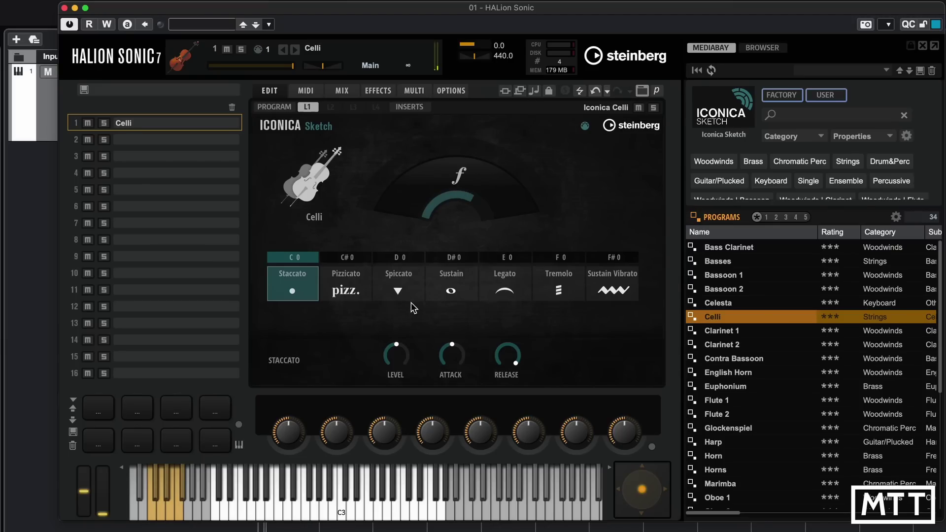
- Audition the Celli program's Pizzicato, Spiccato, Sustain and Legato articulations one after another
{"action": "left_click", "coordinate": [353, 285]}
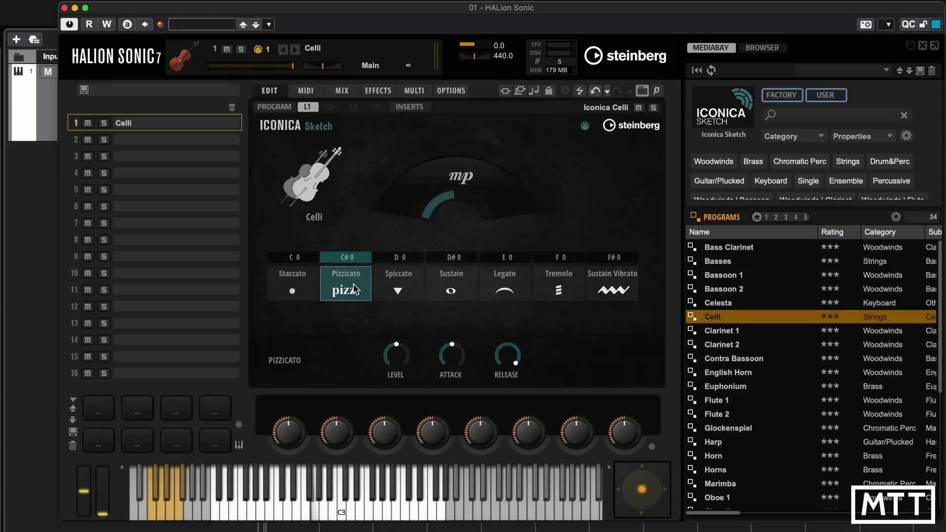
{"action": "left_click", "coordinate": [404, 285]}
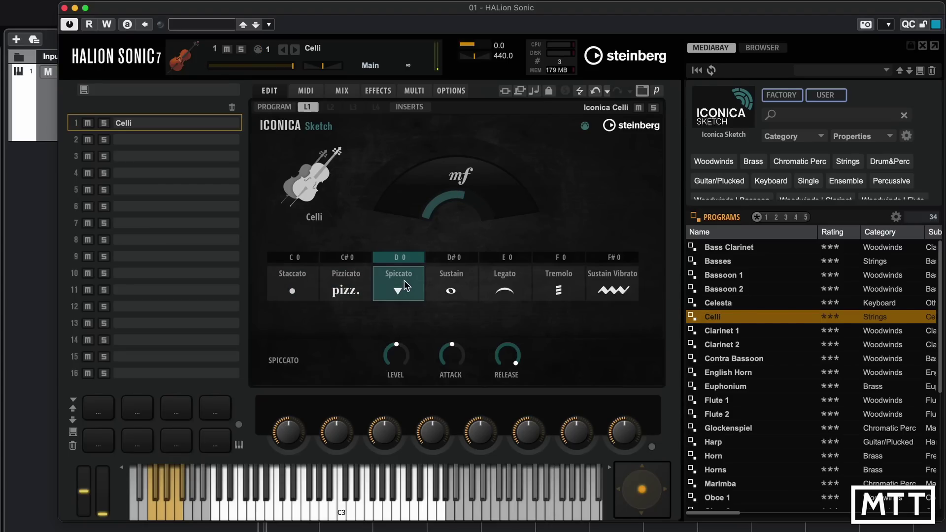
{"action": "left_click", "coordinate": [446, 279]}
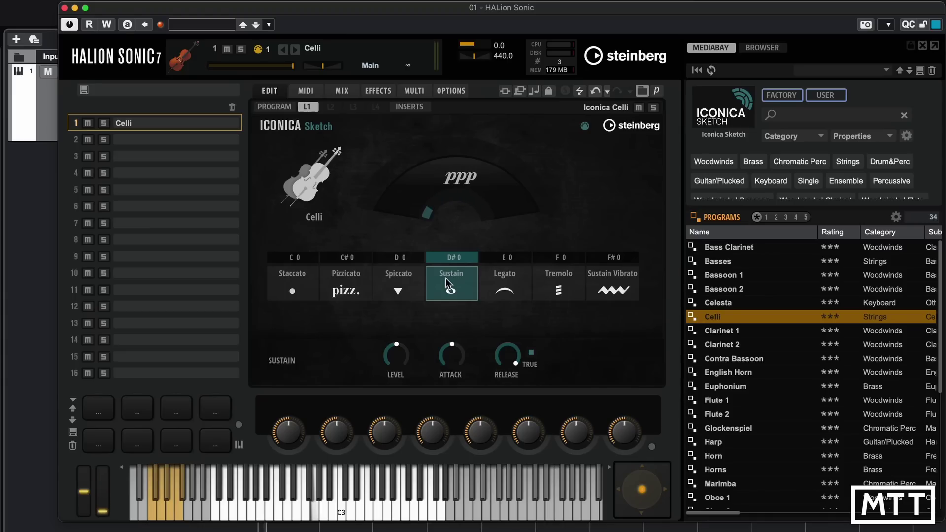
{"action": "left_click", "coordinate": [505, 291]}
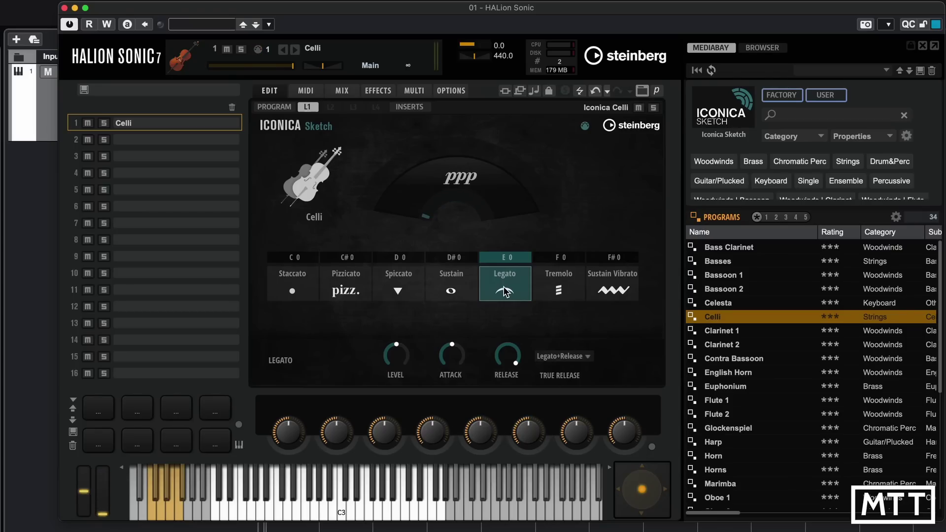
- Audition the Celli program's Tremolo and Sustain Vibrato articulations
{"action": "left_click", "coordinate": [543, 293]}
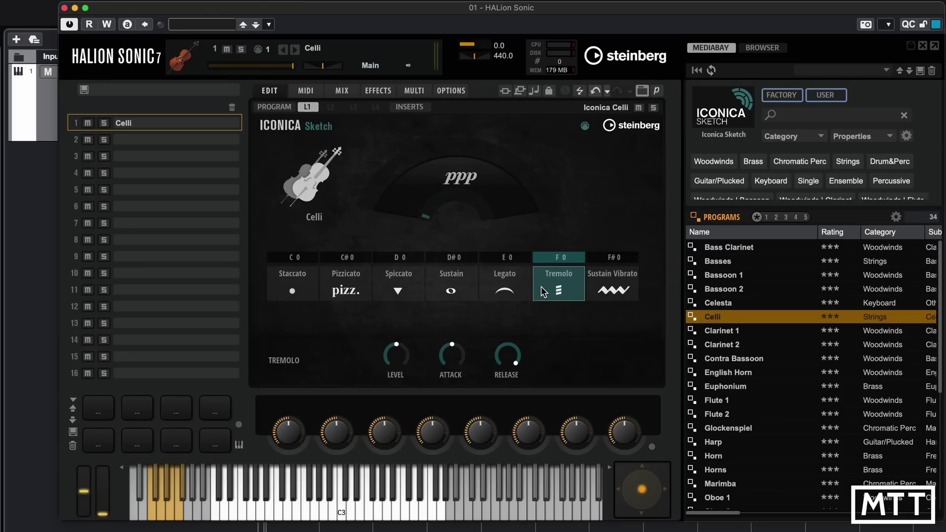
{"action": "left_click", "coordinate": [620, 294]}
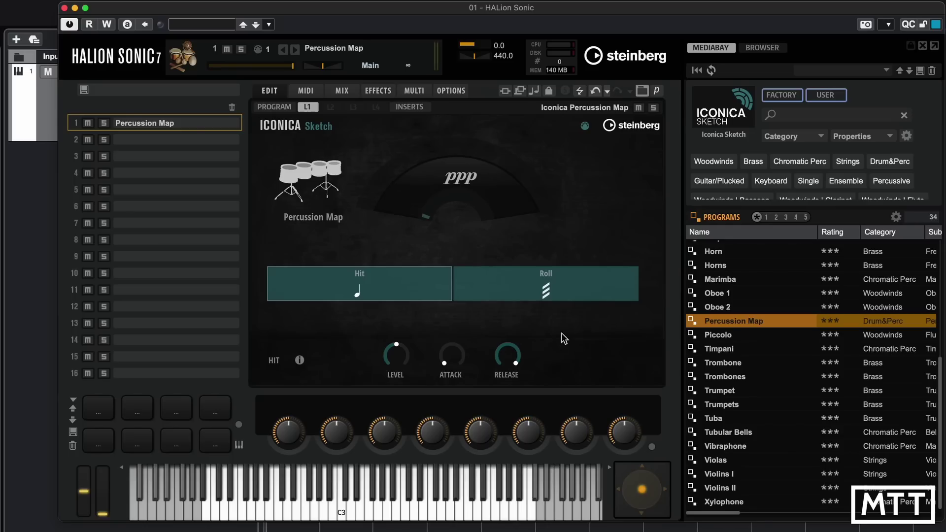
- Examine the Percussion Map program's list of note assignments, then close it
{"action": "left_click", "coordinate": [299, 360]}
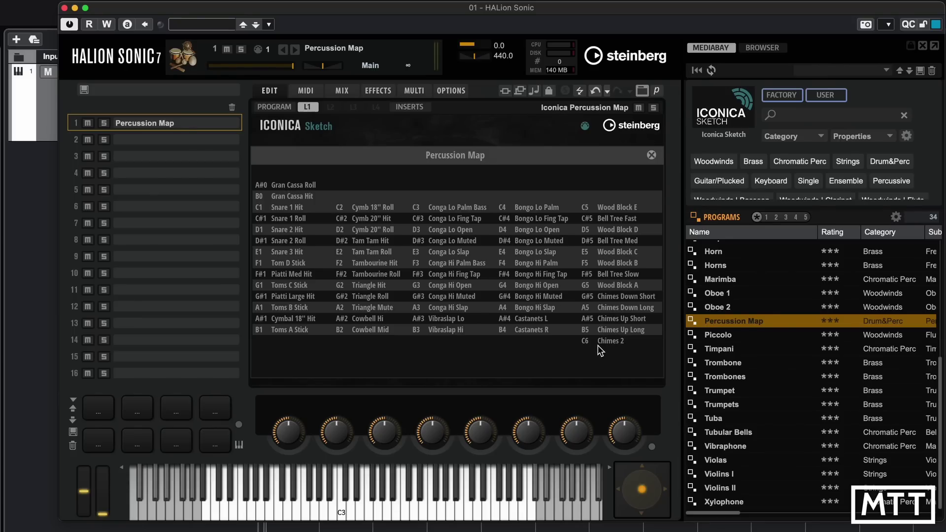
{"action": "left_click", "coordinate": [651, 155]}
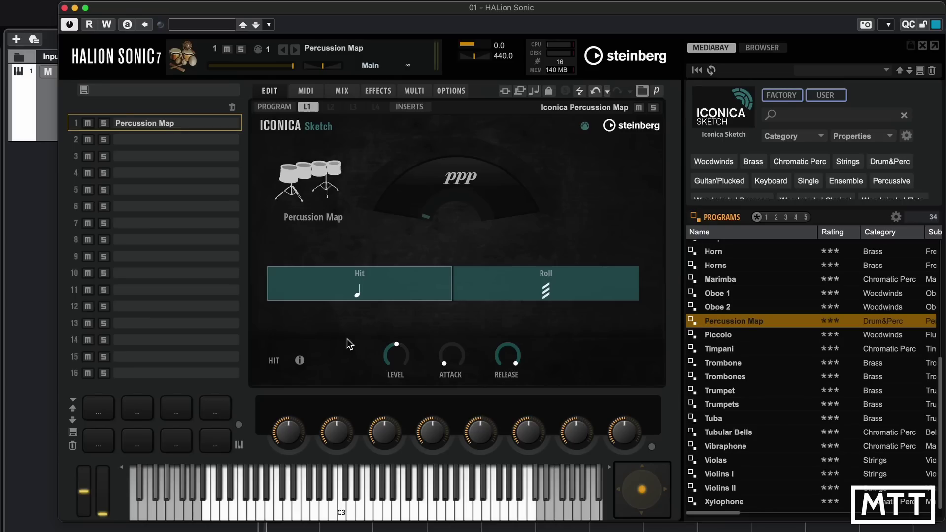
- Select the Percussion Map's Roll articulation and raise its level to about 4.9
{"action": "mouse_move", "coordinate": [394, 362]}
{"action": "left_click", "coordinate": [459, 296]}
{"action": "mouse_move", "coordinate": [399, 350]}
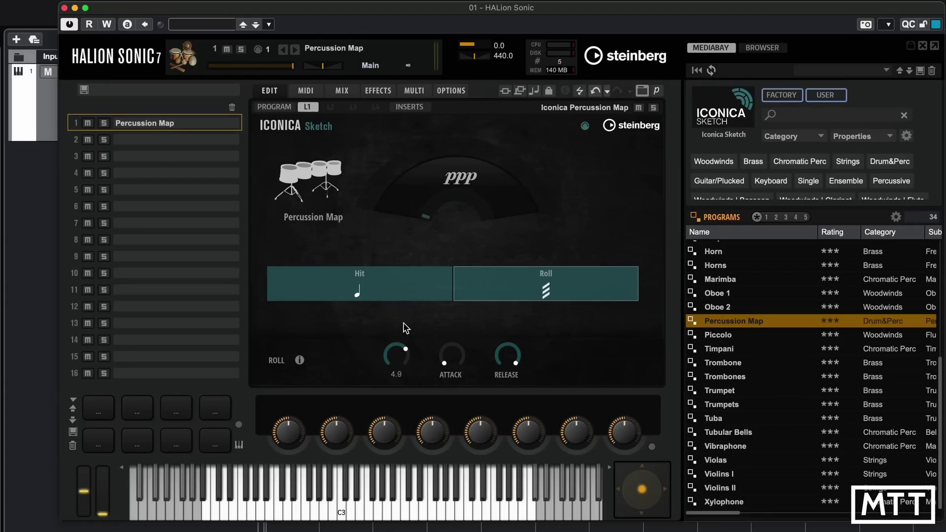
{"action": "left_click_drag", "start_coordinate": [403, 323], "coordinate": [405, 317]}
{"action": "left_click", "coordinate": [408, 288]}
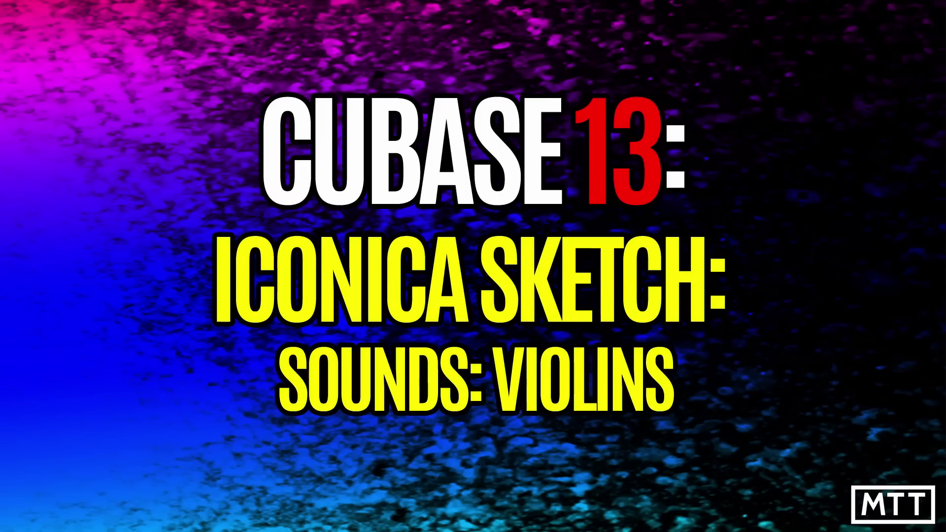
- Load the Vibraphone program and replace it with Tubular Bells to compare their single-articulation pages
{"action": "left_click", "coordinate": [734, 446]}
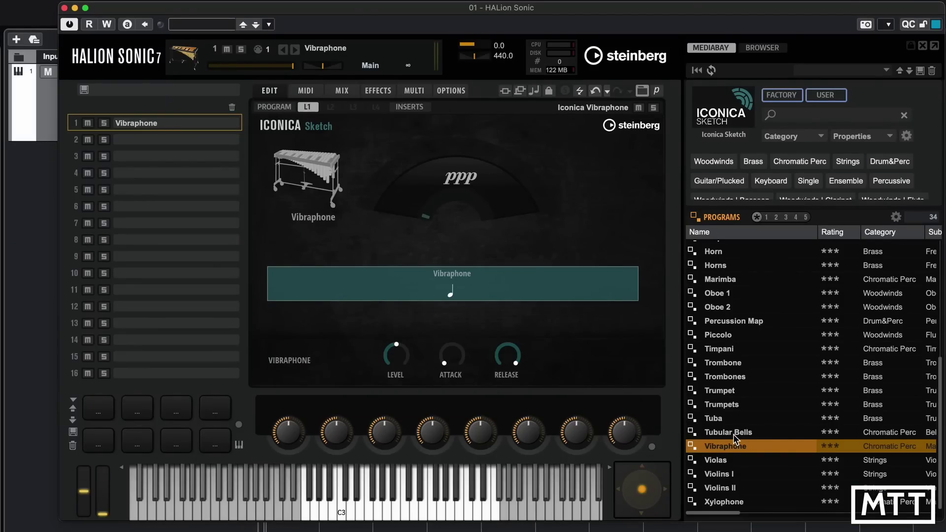
{"action": "left_click", "coordinate": [726, 432]}
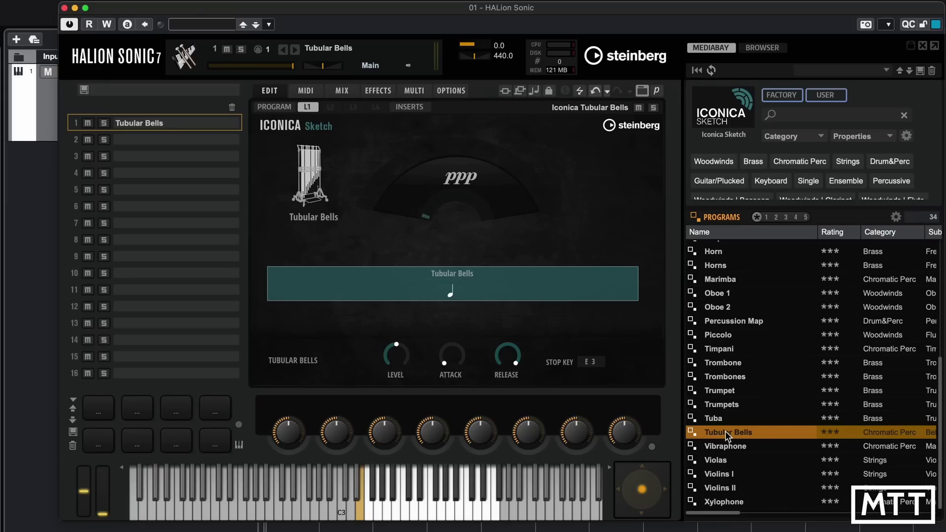
- Load the Violins I program and audition its Sustain and Sustain Vibrato articulations
{"action": "left_click", "coordinate": [720, 474]}
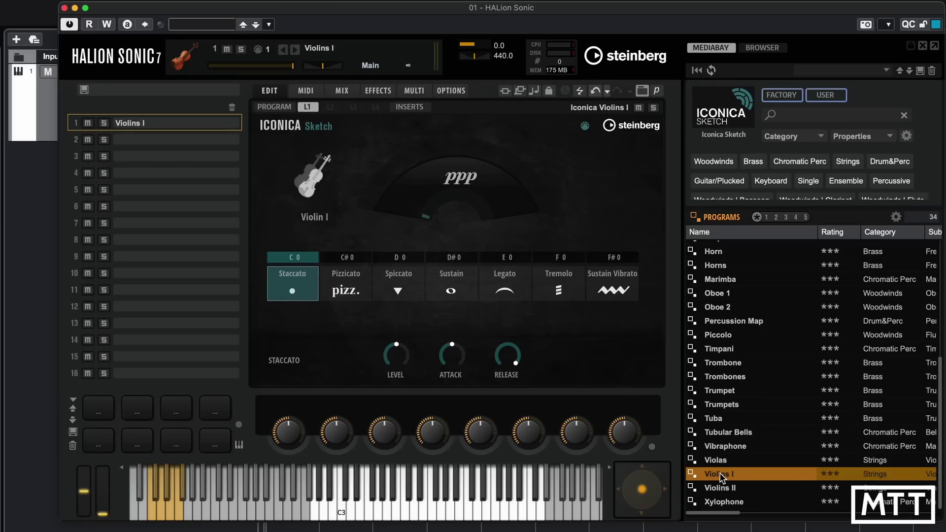
{"action": "left_click", "coordinate": [459, 292]}
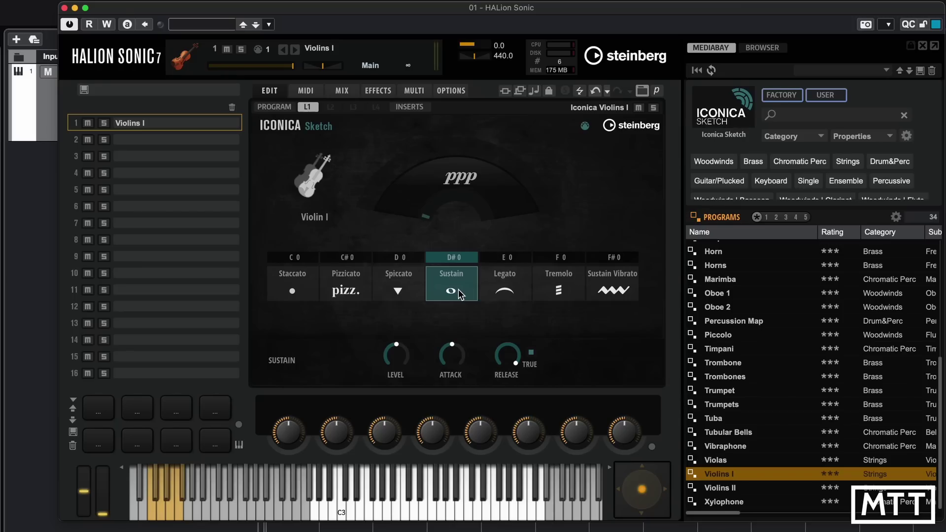
{"action": "left_click", "coordinate": [615, 280]}
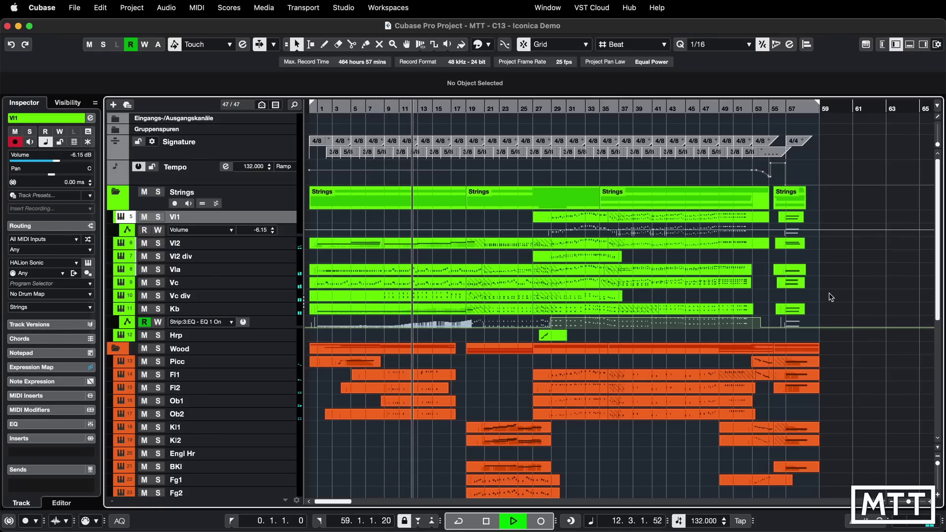
- Look over the Iconica Demo project's tracks in Cubase from strings down to percussion and back during playback
{"action": "scroll", "coordinate": [831, 297], "scroll_direction": "down", "scroll_amount": 5}
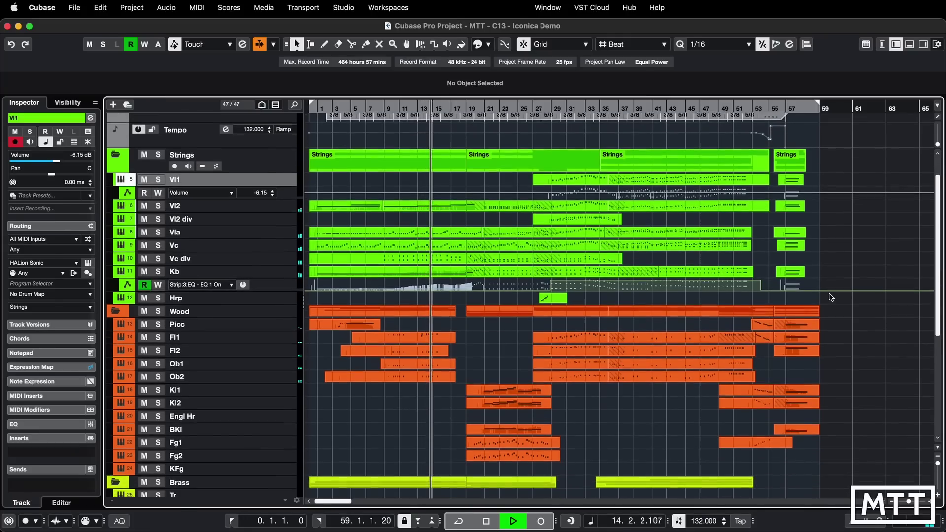
{"action": "scroll", "coordinate": [831, 297], "scroll_direction": "down", "scroll_amount": 8}
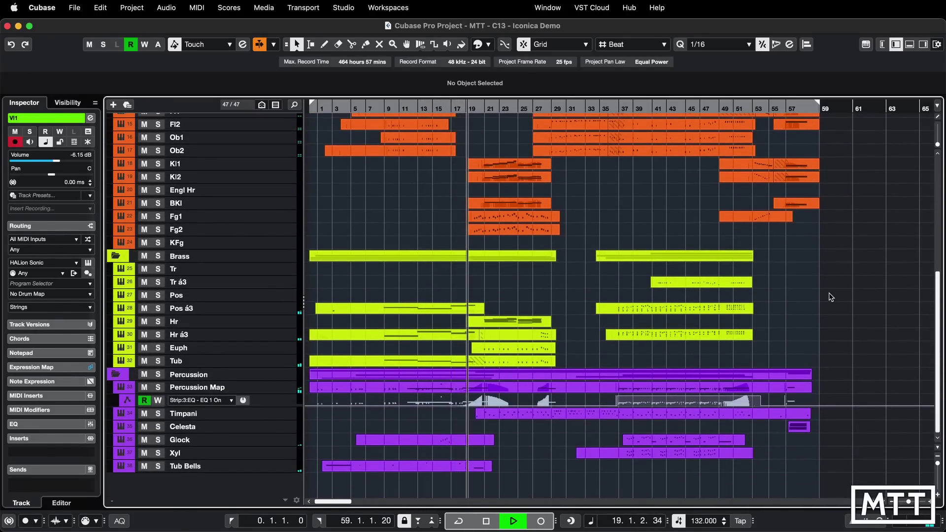
{"action": "scroll", "coordinate": [831, 297], "scroll_direction": "up", "scroll_amount": 8}
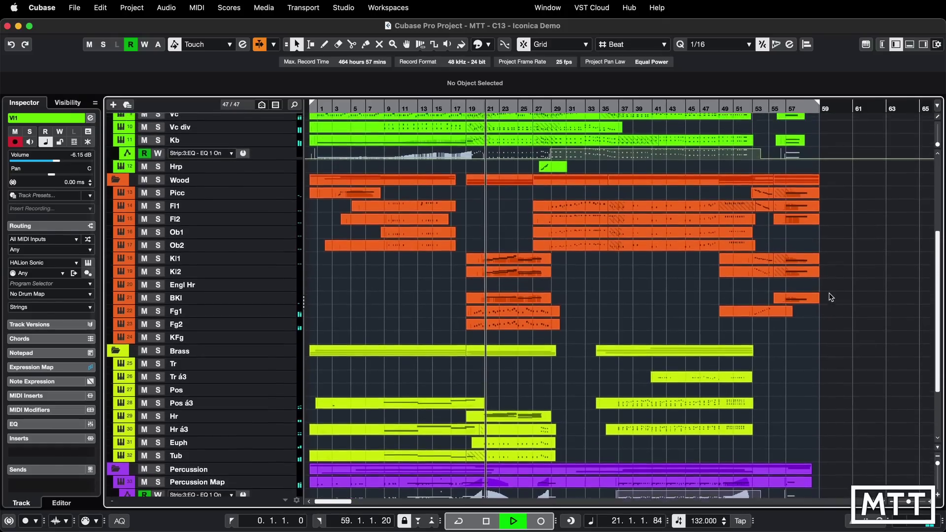
{"action": "scroll", "coordinate": [831, 297], "scroll_direction": "up", "scroll_amount": 3}
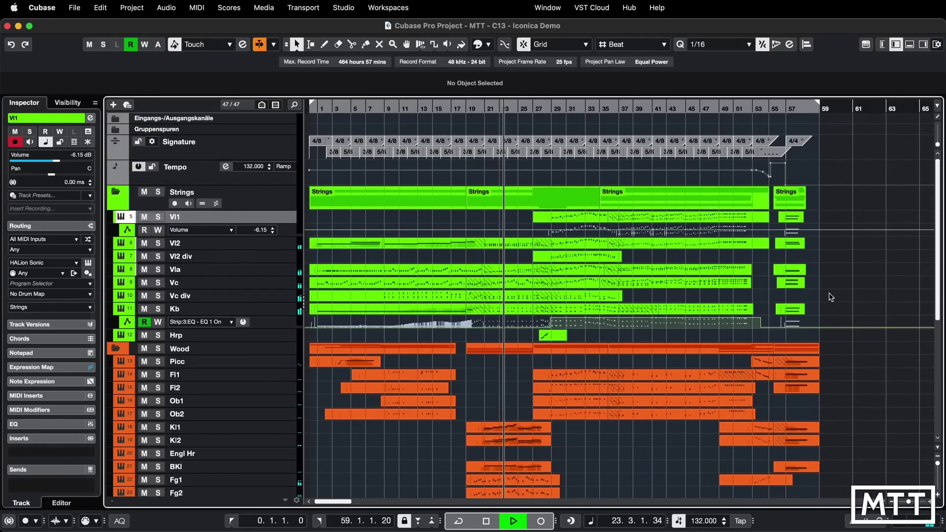
- Enlarge the Iconica Demo tracks and timeline, and examine the note parts of the string, woodwind, brass and percussion groups during playback
{"action": "key", "text": "shift+h"}
{"action": "key", "text": "shift+h"}
{"action": "scroll", "coordinate": [831, 297], "scroll_direction": "down", "scroll_amount": 2}
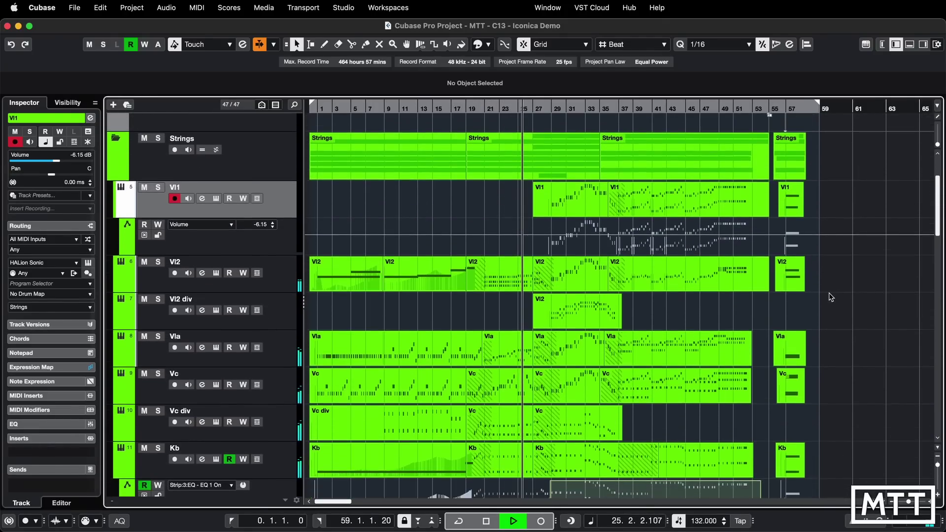
{"action": "key", "text": "h"}
{"action": "key", "text": "h"}
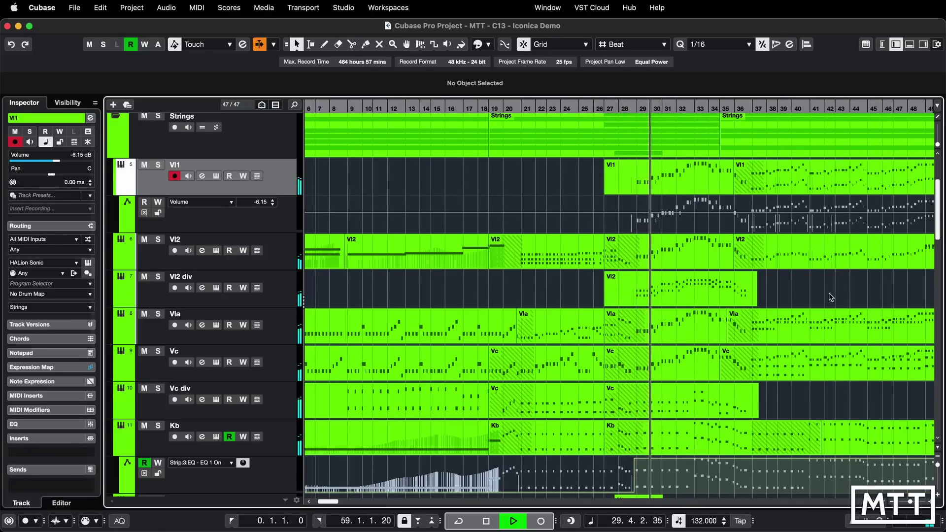
{"action": "scroll", "coordinate": [831, 297], "scroll_direction": "down", "scroll_amount": 12}
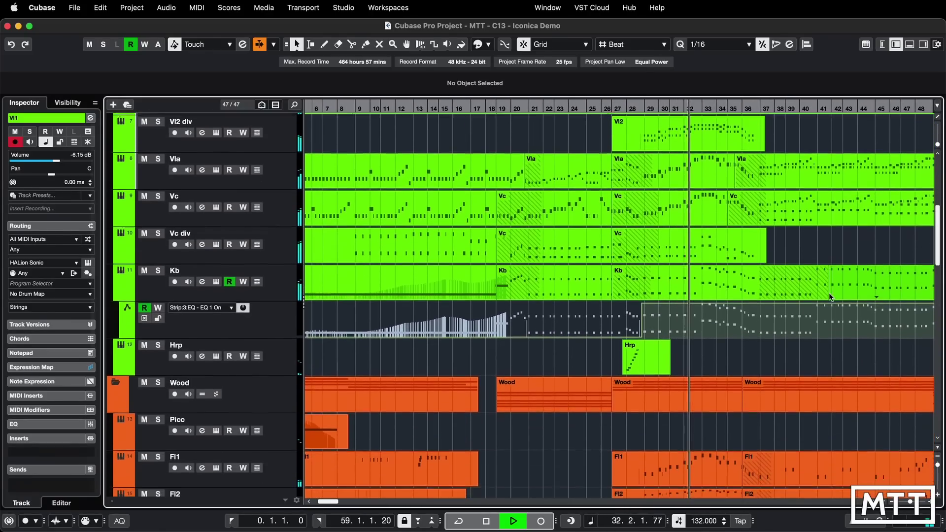
{"action": "scroll", "coordinate": [830, 294], "scroll_direction": "down", "scroll_amount": 15}
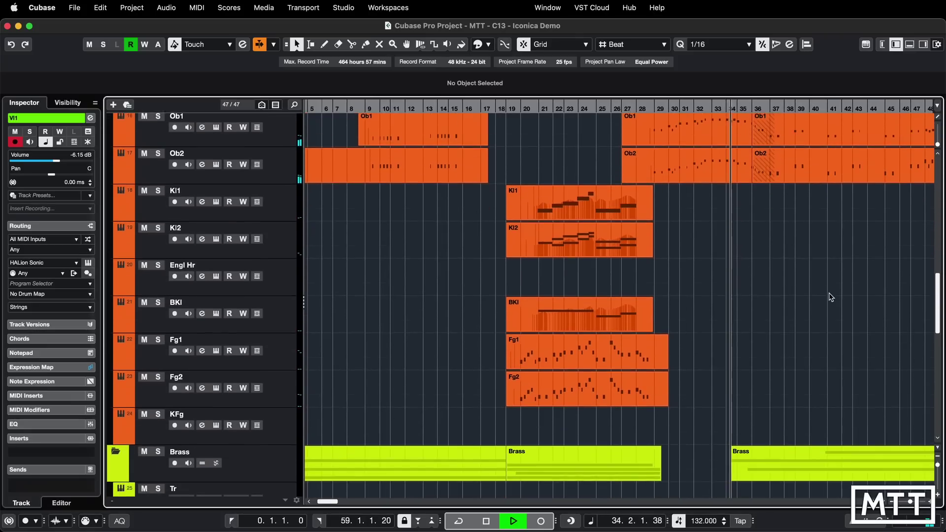
{"action": "scroll", "coordinate": [829, 296], "scroll_direction": "down", "scroll_amount": 2}
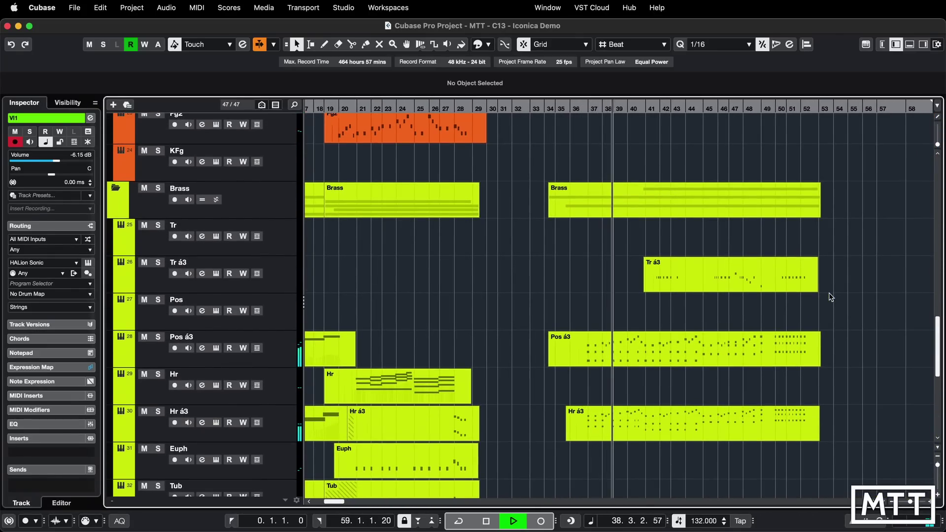
{"action": "scroll", "coordinate": [829, 292], "scroll_direction": "down", "scroll_amount": 10}
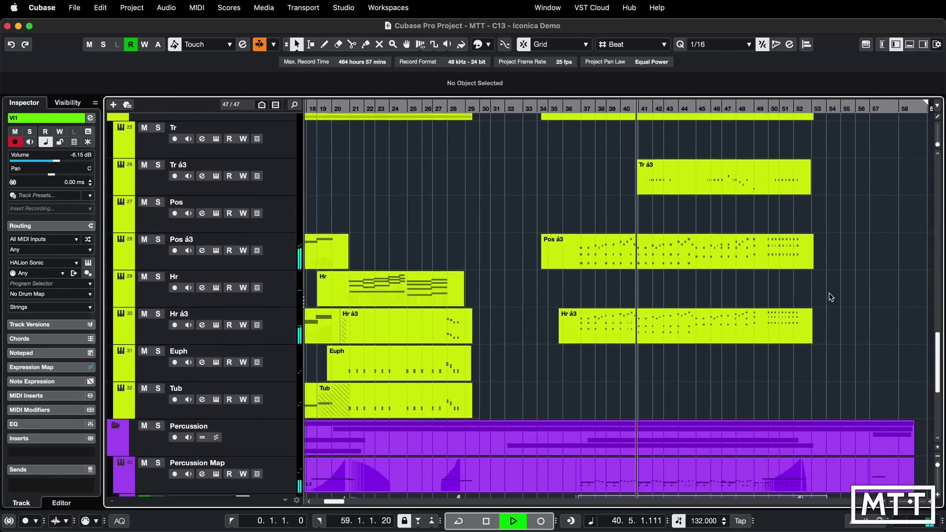
{"action": "scroll", "coordinate": [829, 295], "scroll_direction": "down", "scroll_amount": 3}
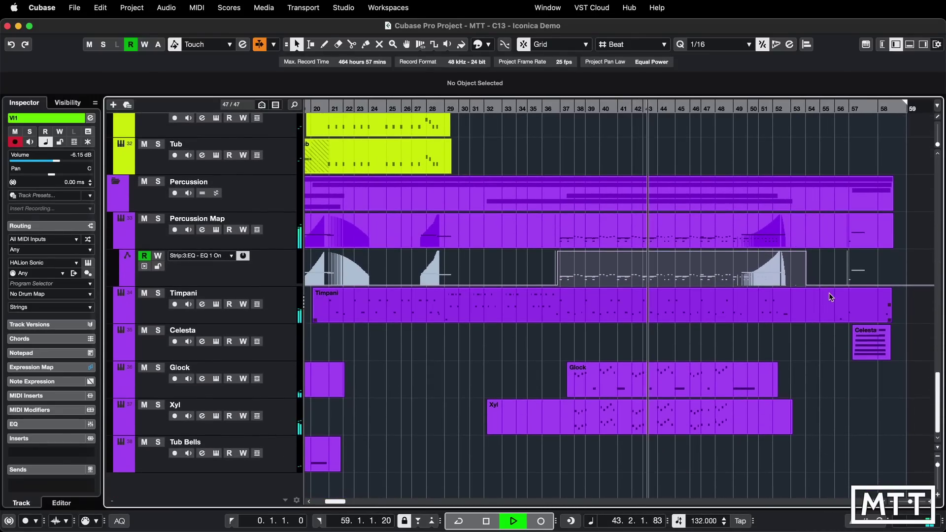
{"action": "scroll", "coordinate": [831, 339], "scroll_direction": "up", "scroll_amount": 20}
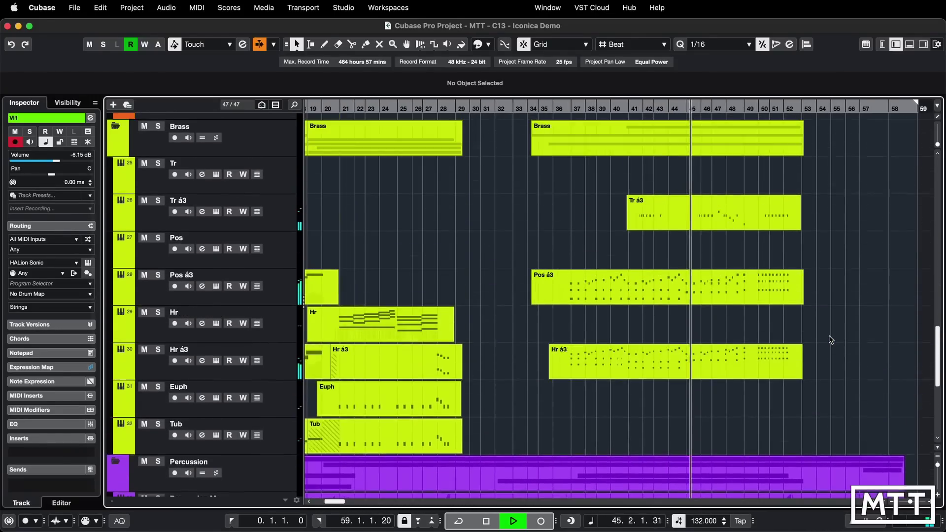
{"action": "scroll", "coordinate": [831, 340], "scroll_direction": "up", "scroll_amount": 12}
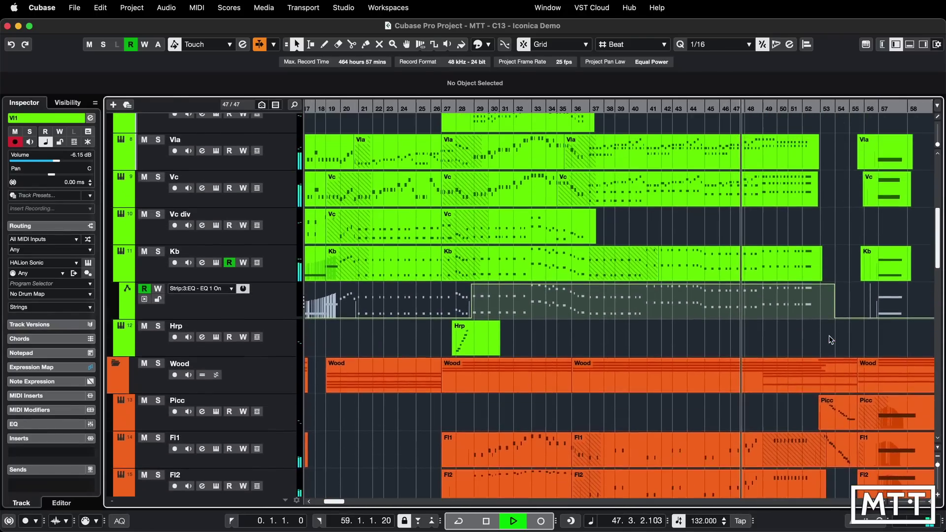
{"action": "scroll", "coordinate": [831, 339], "scroll_direction": "up", "scroll_amount": 4}
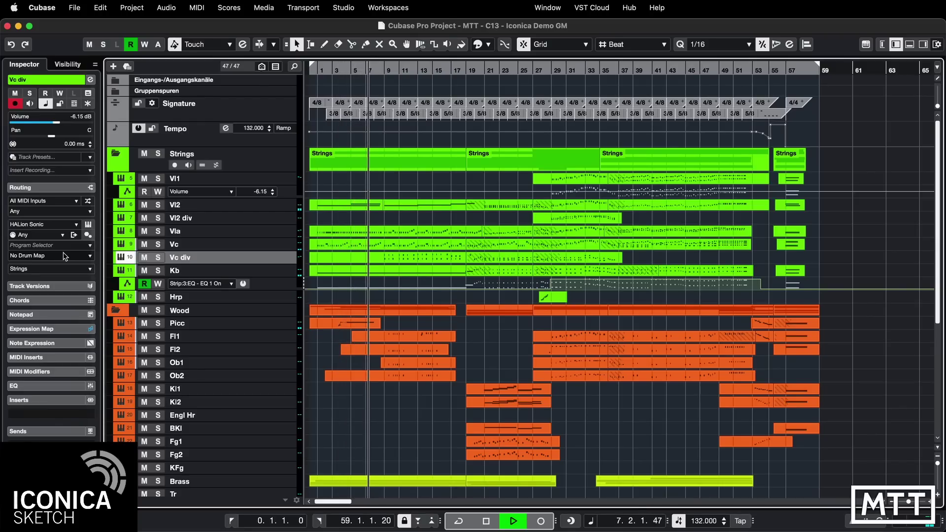
- Examine the Iconica Demo GM project during playback, first with all tracks in one compact overview, then enlarged from strings to percussion and back
{"action": "key", "text": "shift+g"}
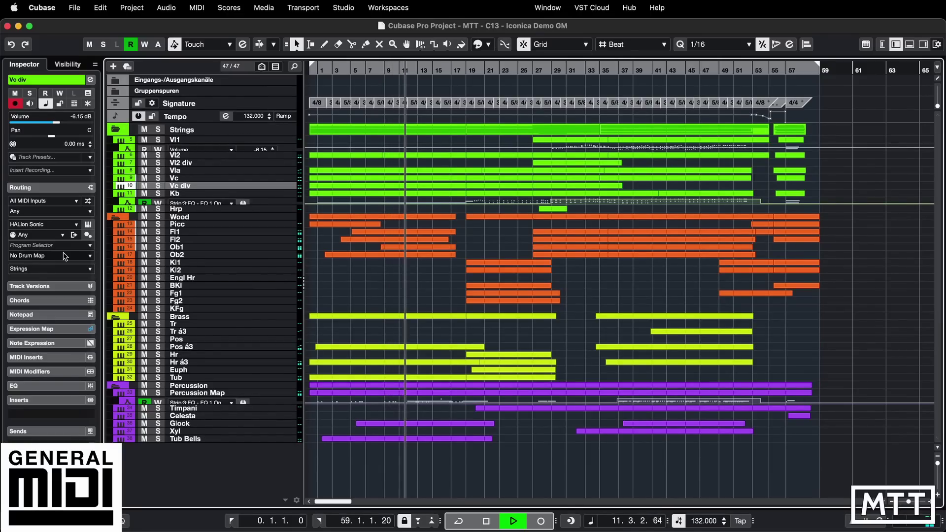
{"action": "key", "text": "shift+h"}
{"action": "key", "text": "shift+h"}
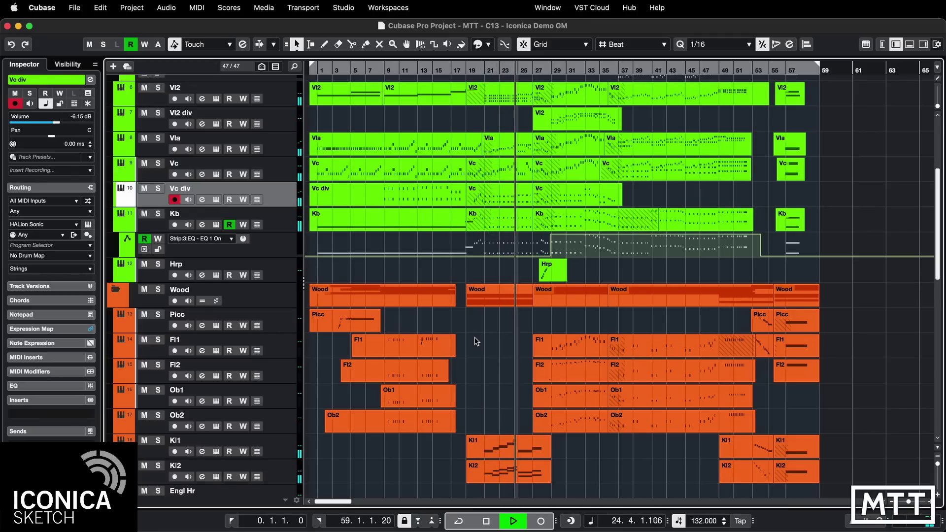
{"action": "scroll", "coordinate": [476, 341], "scroll_direction": "down", "scroll_amount": 1}
{"action": "scroll", "coordinate": [476, 341], "scroll_direction": "down", "scroll_amount": 7}
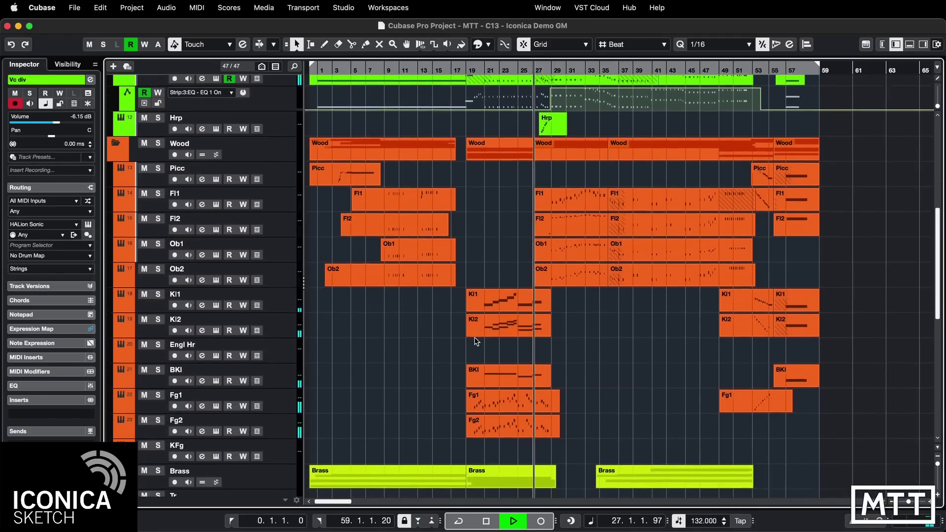
{"action": "scroll", "coordinate": [476, 339], "scroll_direction": "down", "scroll_amount": 6}
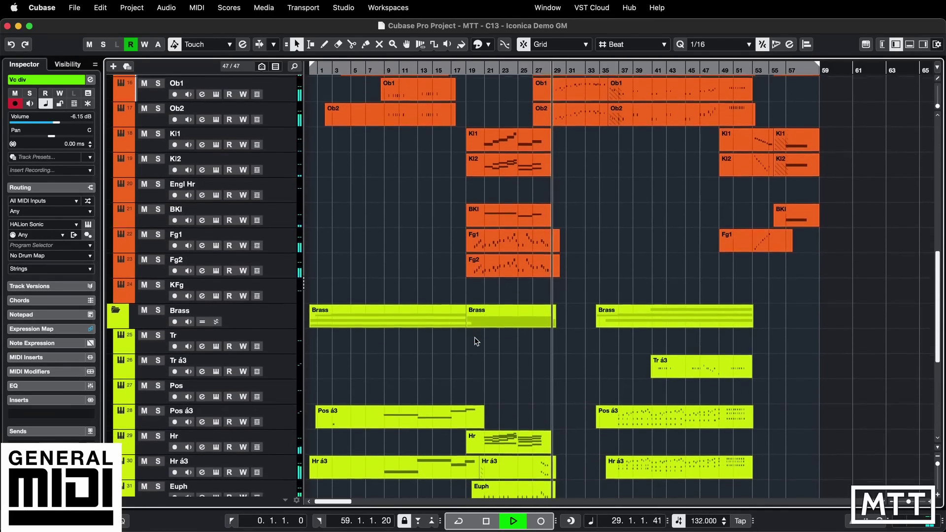
{"action": "scroll", "coordinate": [475, 340], "scroll_direction": "down", "scroll_amount": 5}
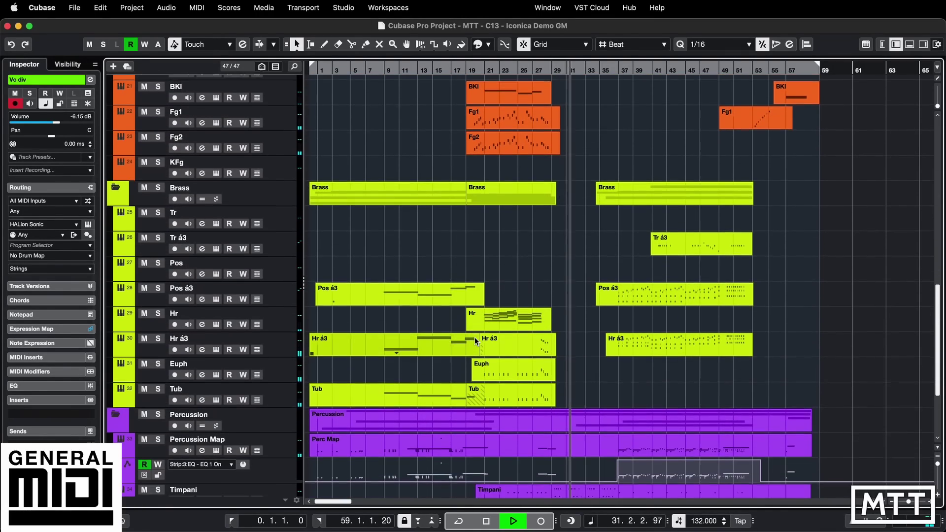
{"action": "scroll", "coordinate": [475, 338], "scroll_direction": "down", "scroll_amount": 4}
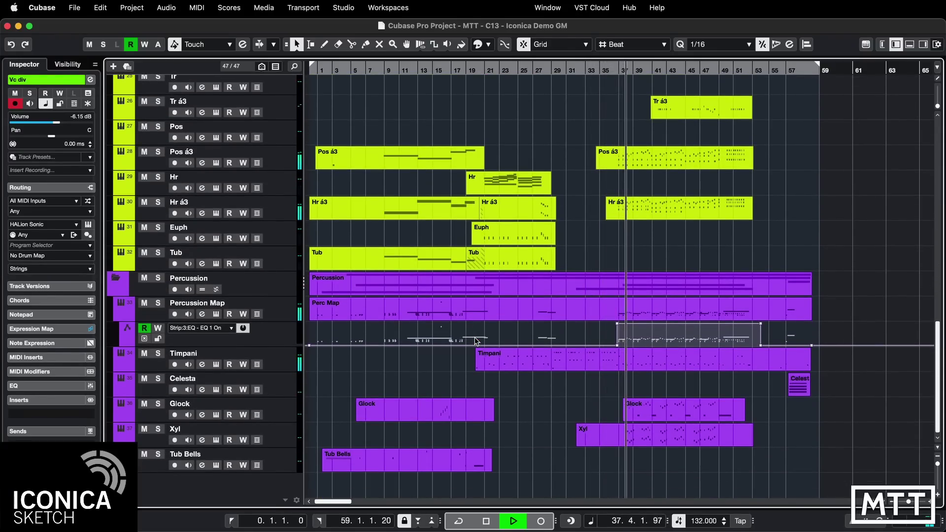
{"action": "scroll", "coordinate": [475, 338], "scroll_direction": "up", "scroll_amount": 13}
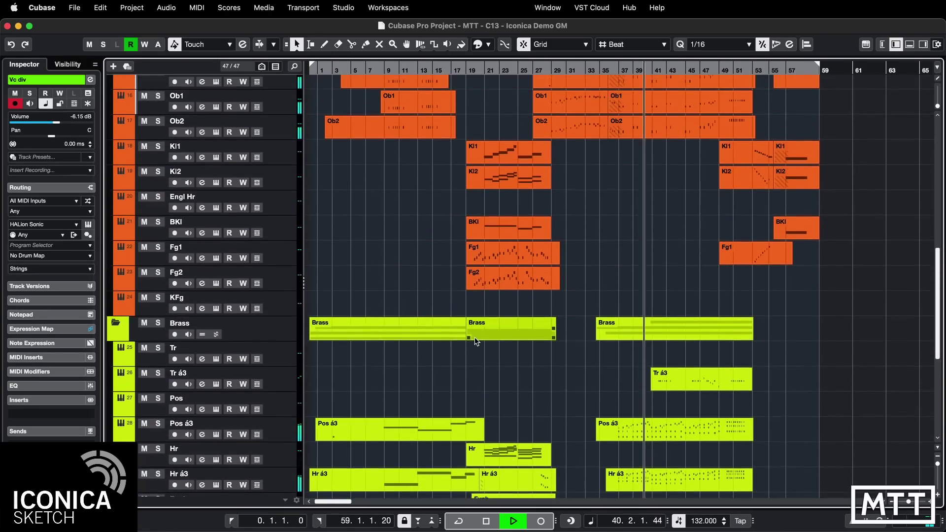
{"action": "scroll", "coordinate": [475, 337], "scroll_direction": "up", "scroll_amount": 14}
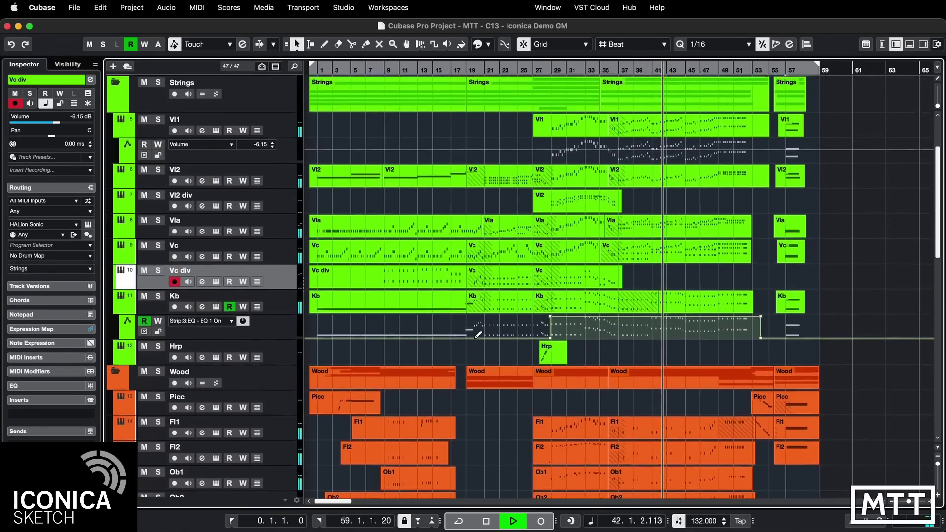
{"action": "scroll", "coordinate": [476, 341], "scroll_direction": "up", "scroll_amount": 1}
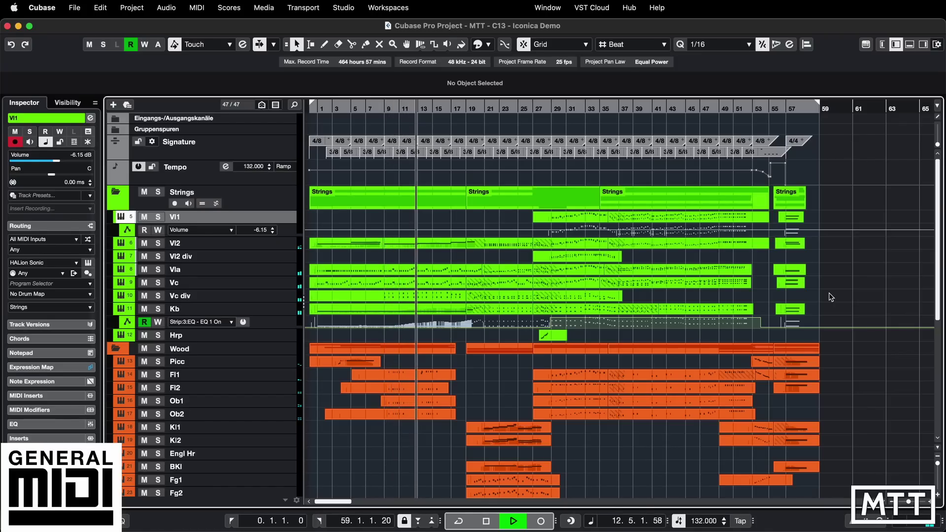
- Look over the Iconica Demo's track groups from strings to percussion during playback, and enlarge the tracks and timeline around the string parts
{"action": "scroll", "coordinate": [831, 297], "scroll_direction": "down", "scroll_amount": 10}
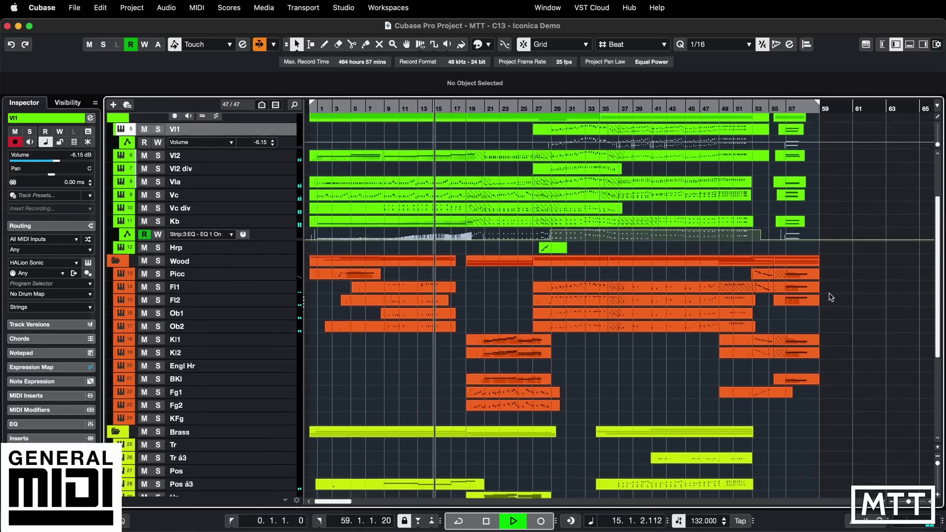
{"action": "scroll", "coordinate": [831, 297], "scroll_direction": "down", "scroll_amount": 3}
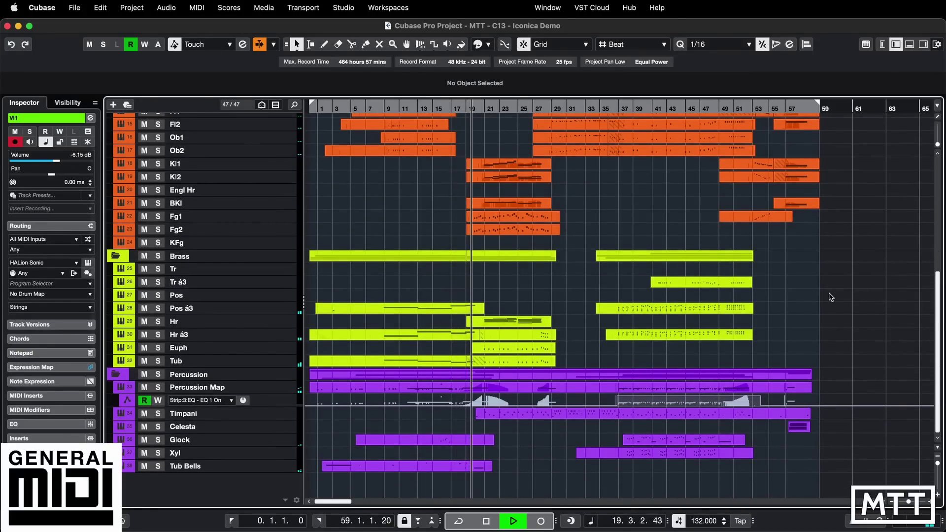
{"action": "scroll", "coordinate": [831, 298], "scroll_direction": "up", "scroll_amount": 10}
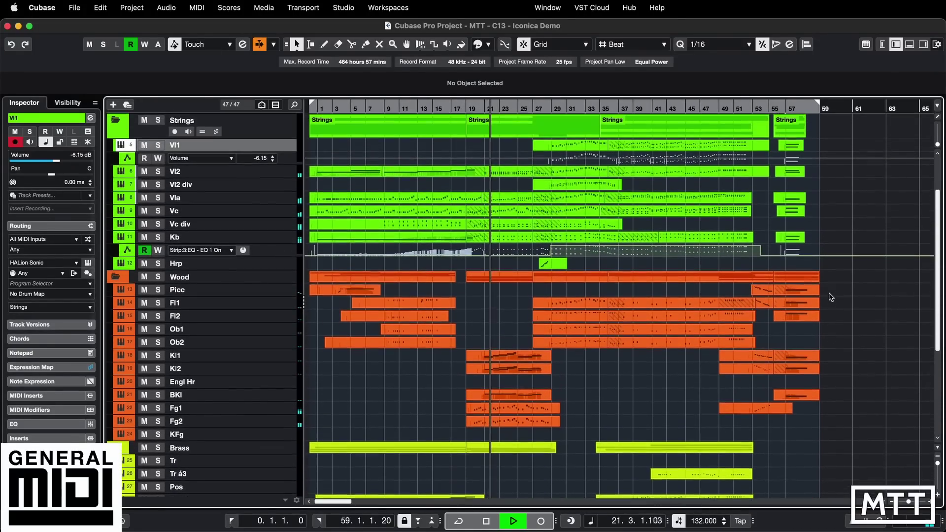
{"action": "scroll", "coordinate": [831, 297], "scroll_direction": "up", "scroll_amount": 2}
{"action": "key", "text": "shift+h"}
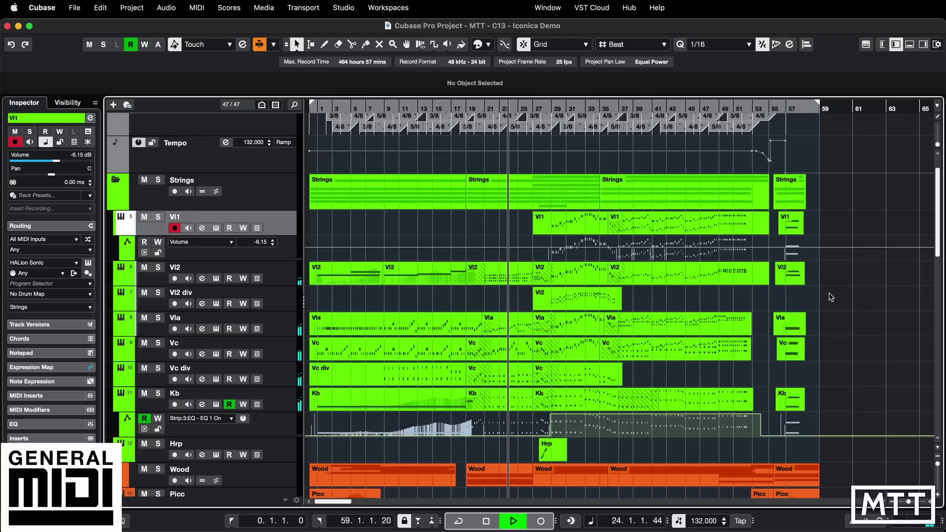
{"action": "key", "text": "shift+h"}
{"action": "scroll", "coordinate": [831, 297], "scroll_direction": "down", "scroll_amount": 2}
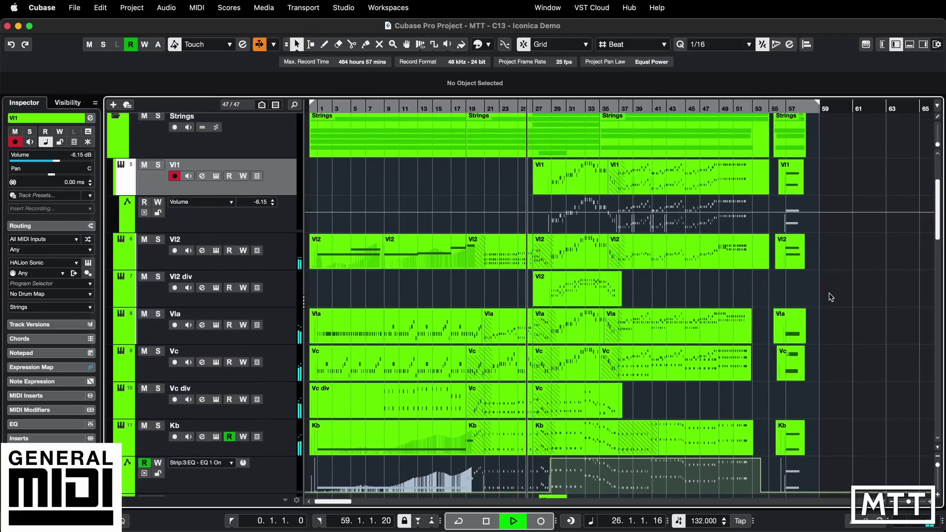
{"action": "key", "text": "h"}
{"action": "key", "text": "h"}
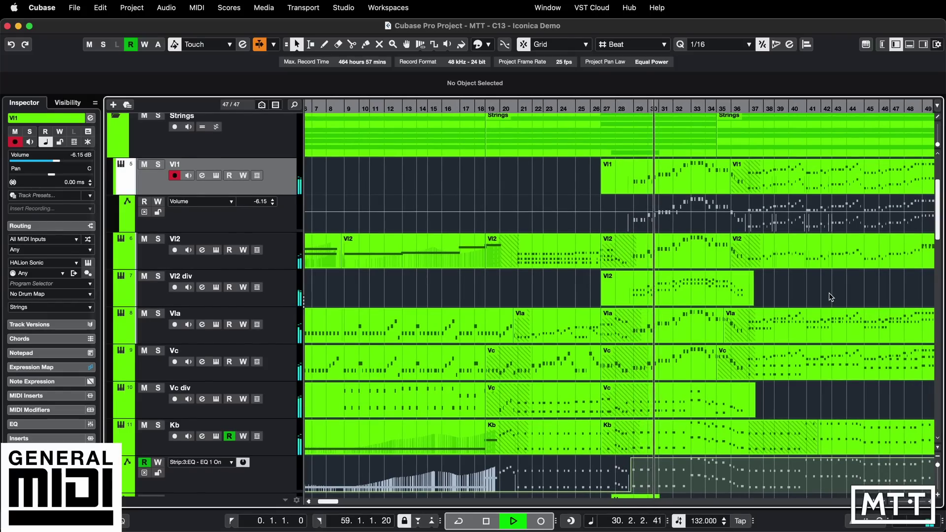
- Examine the enlarged woodwind, brass and percussion parts along the playing section, and return to the string tracks
{"action": "scroll", "coordinate": [831, 297], "scroll_direction": "down", "scroll_amount": 4}
{"action": "scroll", "coordinate": [830, 296], "scroll_direction": "down", "scroll_amount": 9}
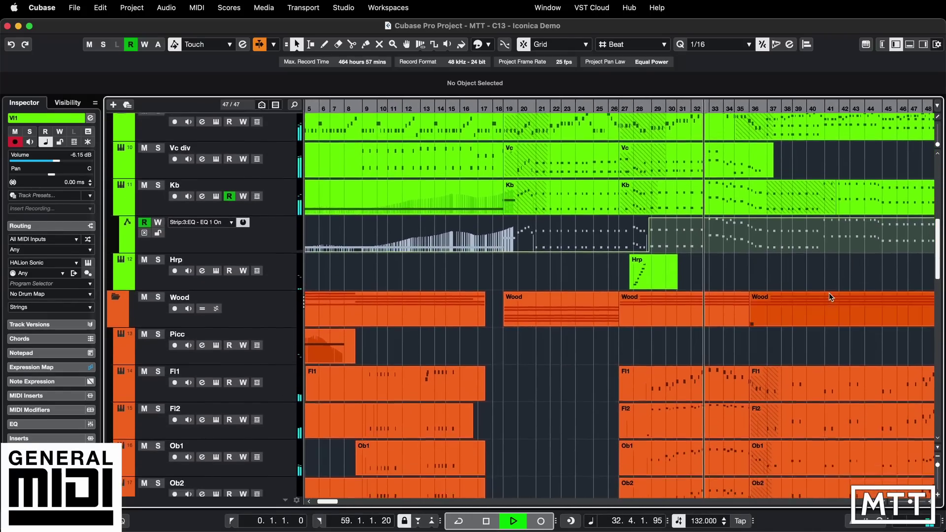
{"action": "scroll", "coordinate": [830, 295], "scroll_direction": "down", "scroll_amount": 6}
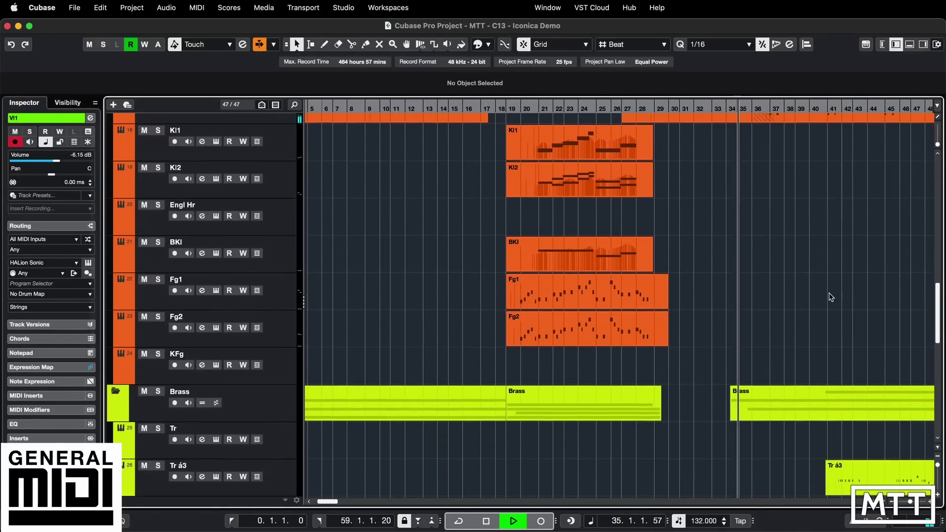
{"action": "scroll", "coordinate": [829, 296], "scroll_direction": "right", "scroll_amount": 4}
{"action": "scroll", "coordinate": [830, 296], "scroll_direction": "down", "scroll_amount": 1}
{"action": "scroll", "coordinate": [829, 296], "scroll_direction": "right", "scroll_amount": 1}
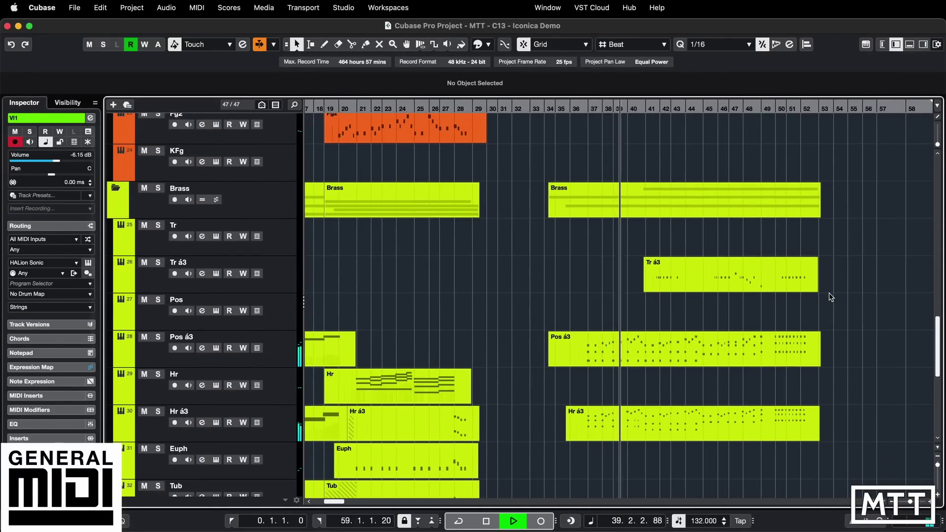
{"action": "scroll", "coordinate": [829, 292], "scroll_direction": "down", "scroll_amount": 7}
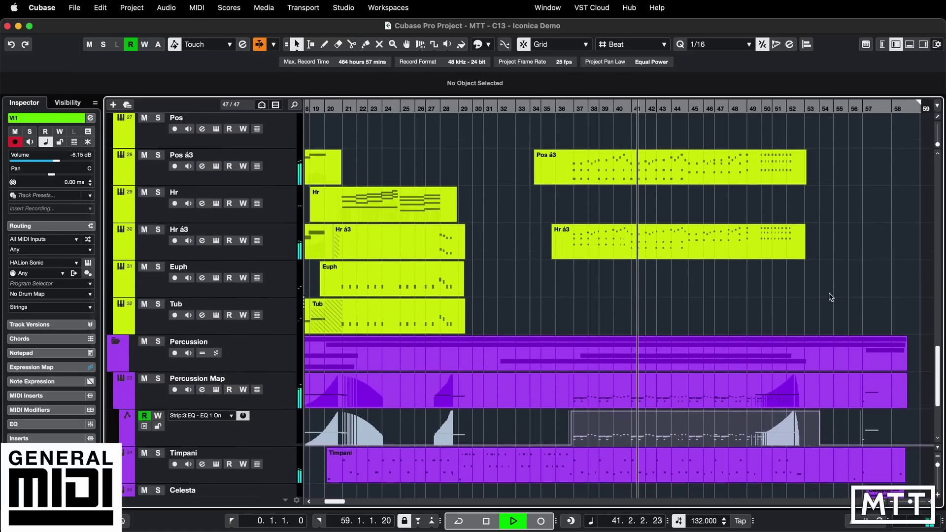
{"action": "scroll", "coordinate": [829, 293], "scroll_direction": "down", "scroll_amount": 3}
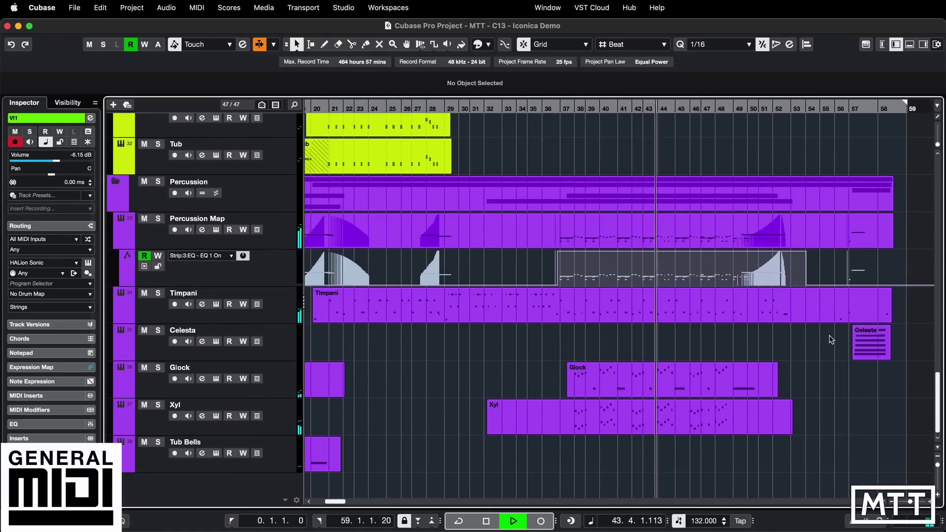
{"action": "scroll", "coordinate": [831, 340], "scroll_direction": "up", "scroll_amount": 20}
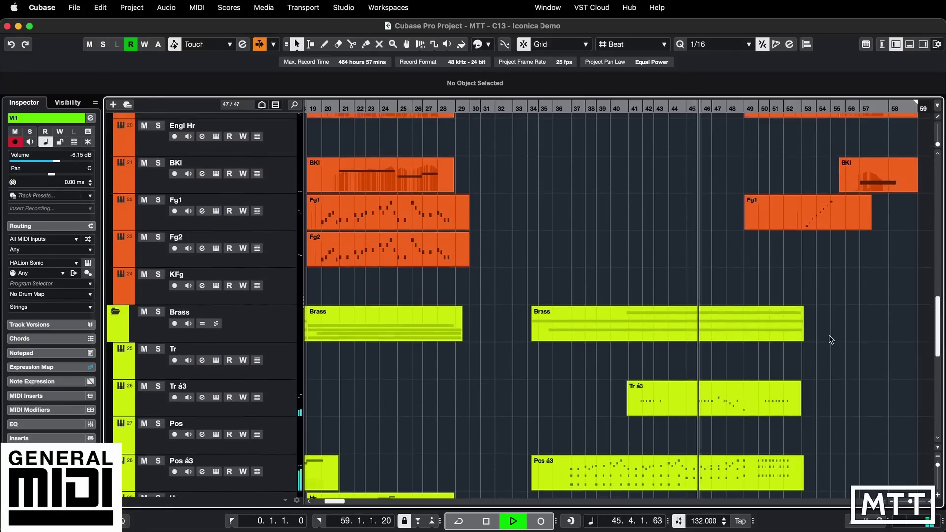
{"action": "scroll", "coordinate": [831, 340], "scroll_direction": "up", "scroll_amount": 10}
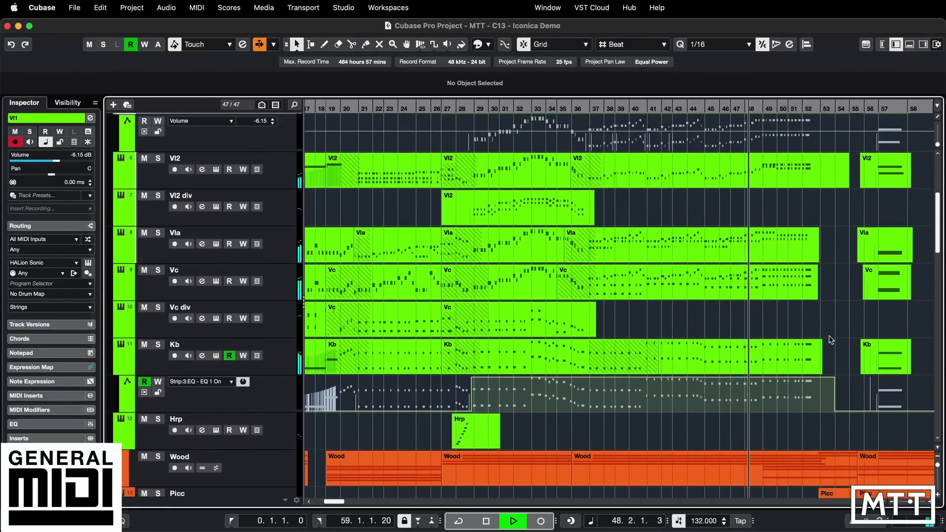